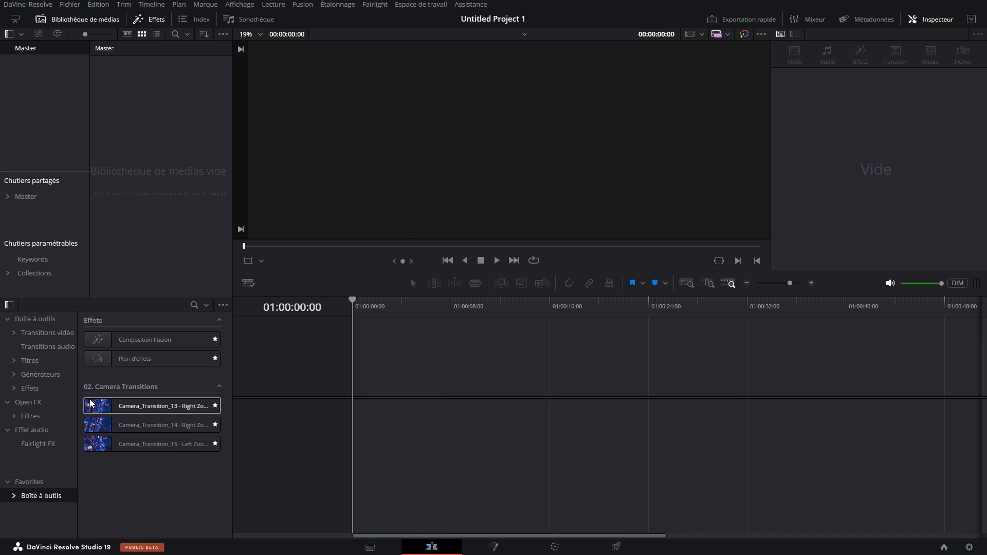
Place a Composition Fusion clip on the timeline, open it in the Fusion page and feed a fully transparent Background into MediaOut.
drag(162, 337, 427, 418)
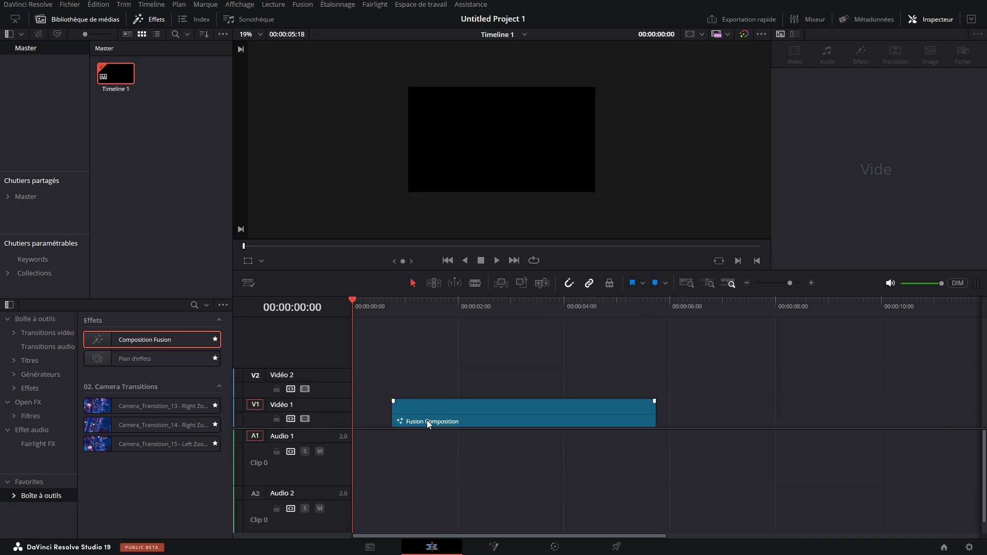
click(494, 547)
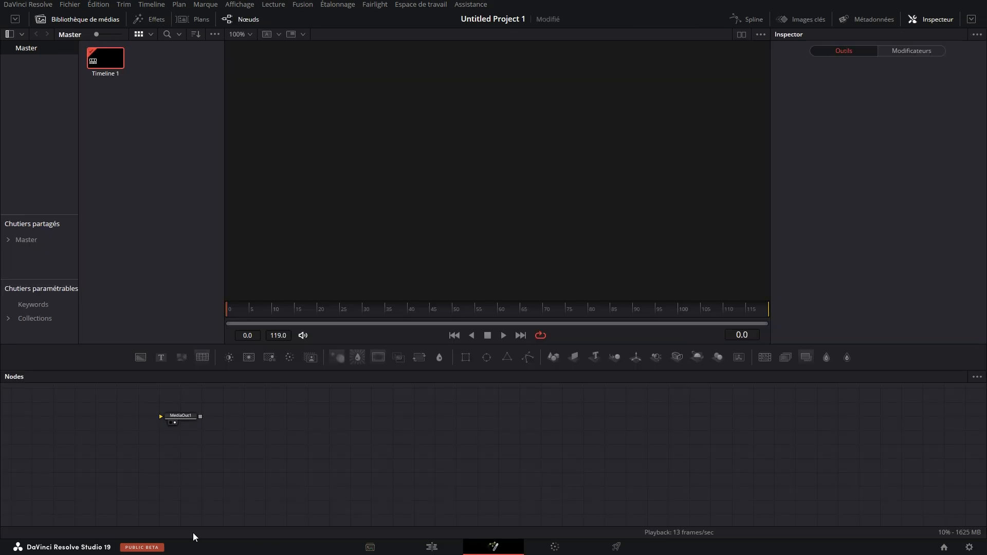
drag(141, 357, 606, 480)
click(561, 407)
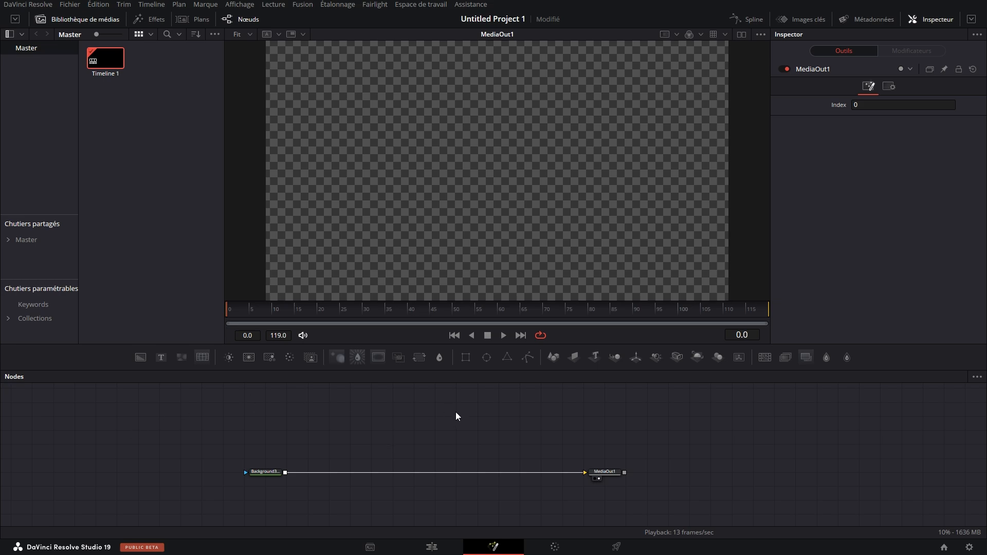
Merge a black Background masked by an ellipse over the transparent one and shrink the ellipse to a circle about 0.115 wide and high.
drag(321, 430, 245, 405)
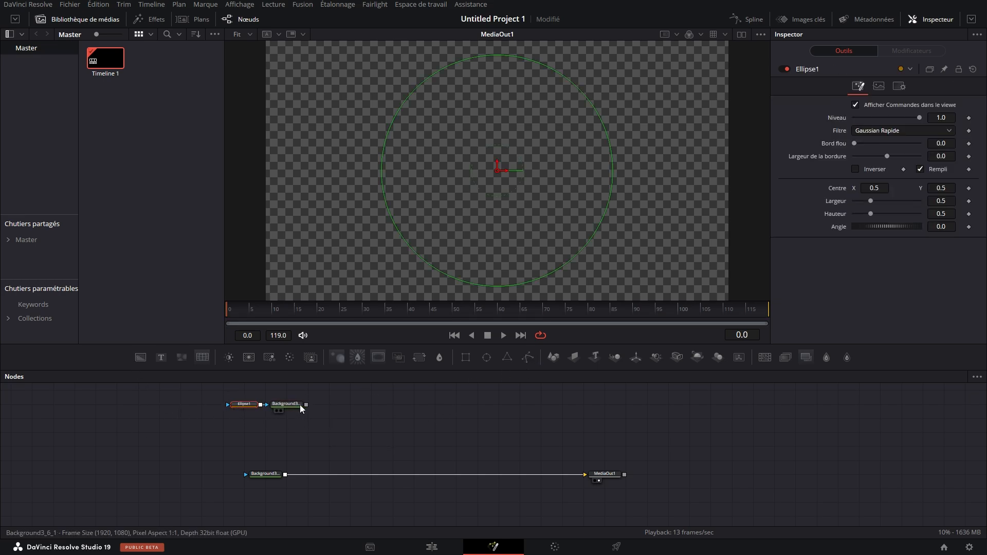
drag(306, 407, 286, 474)
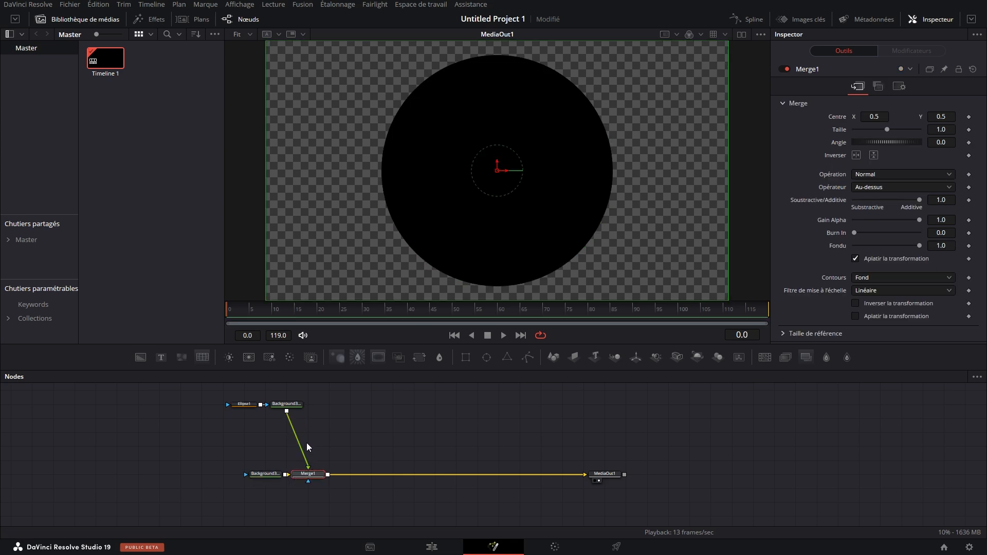
drag(584, 94, 513, 151)
drag(286, 404, 308, 405)
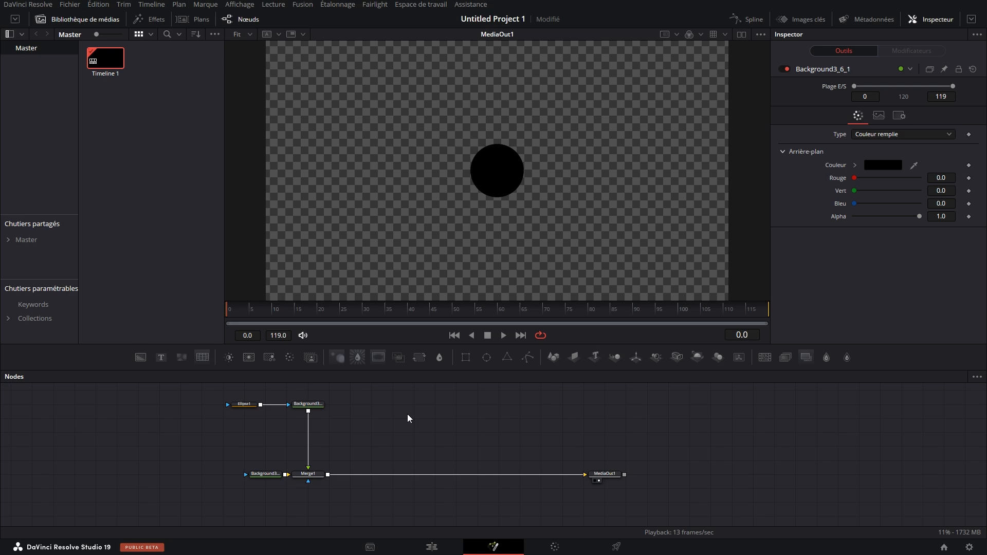
Set the circle's Background to a Dégradé fill of type Radial, with its ellipse mask disconnected.
click(309, 404)
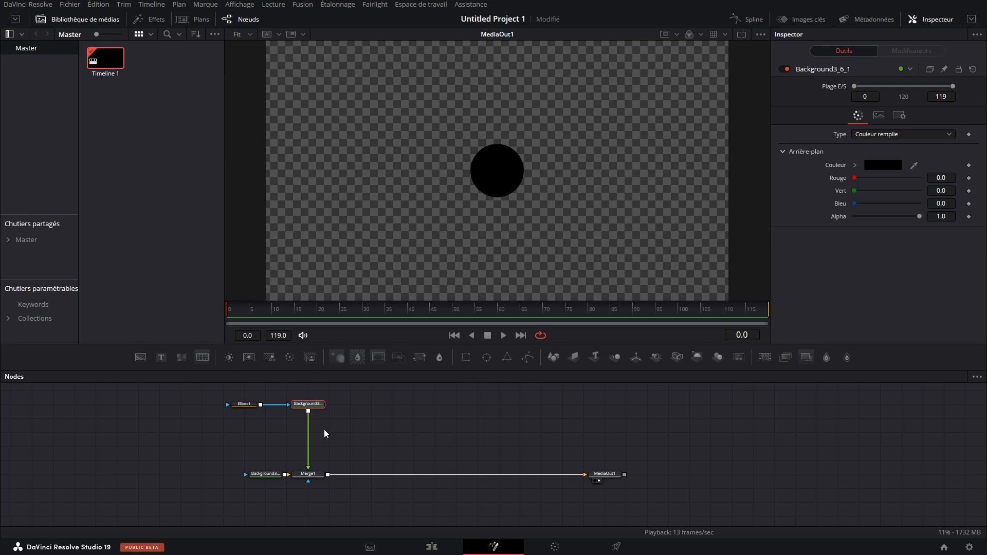
click(866, 135)
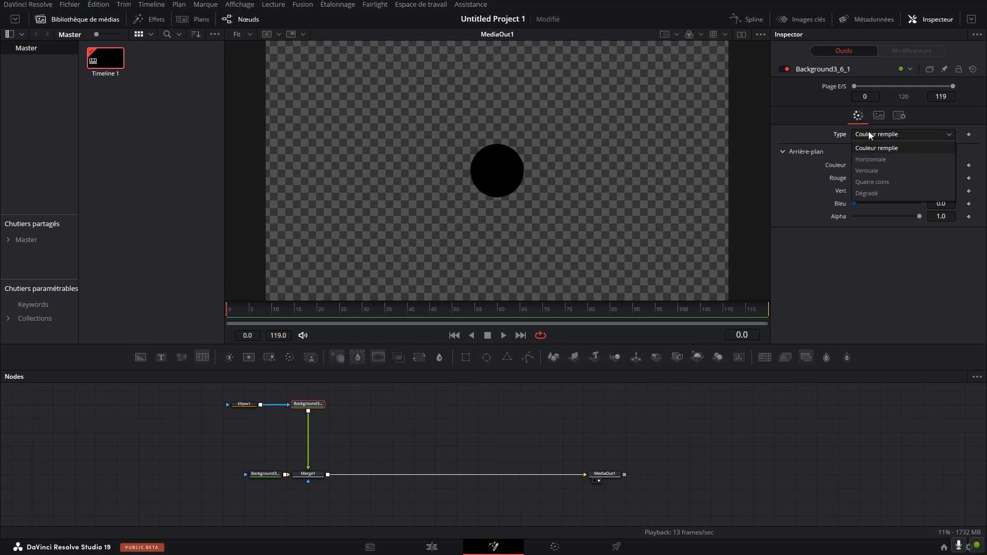
click(864, 193)
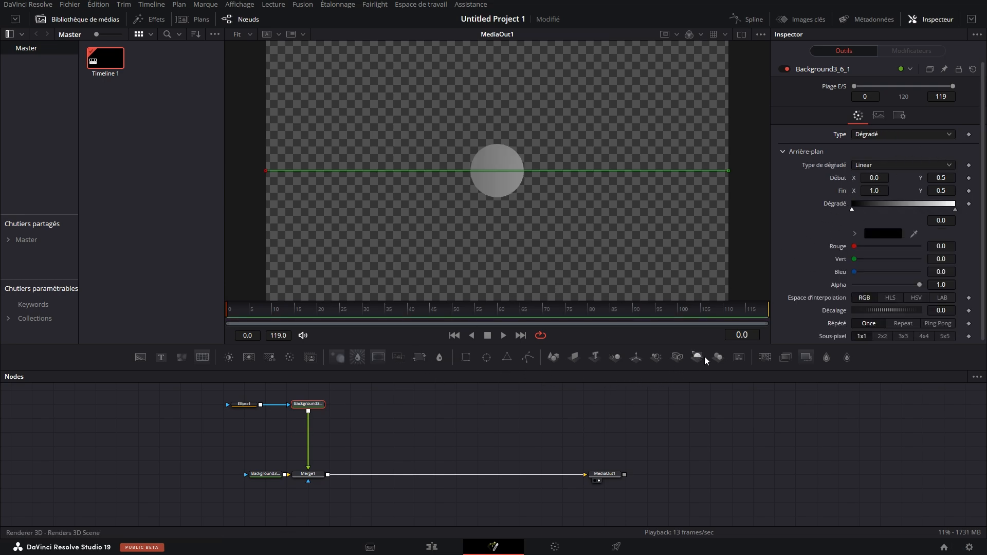
drag(291, 410, 244, 442)
click(862, 164)
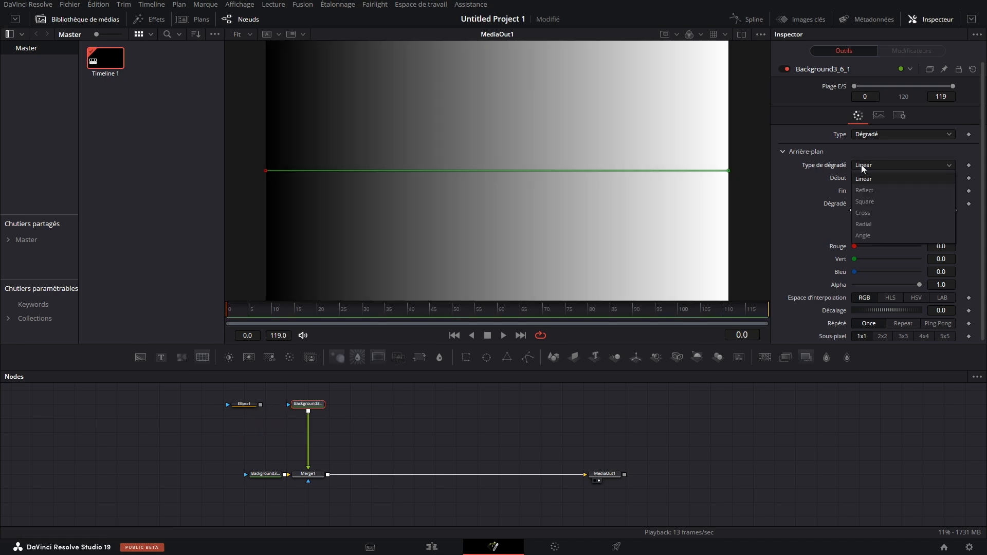
click(873, 176)
scroll(874, 172, down, 3)
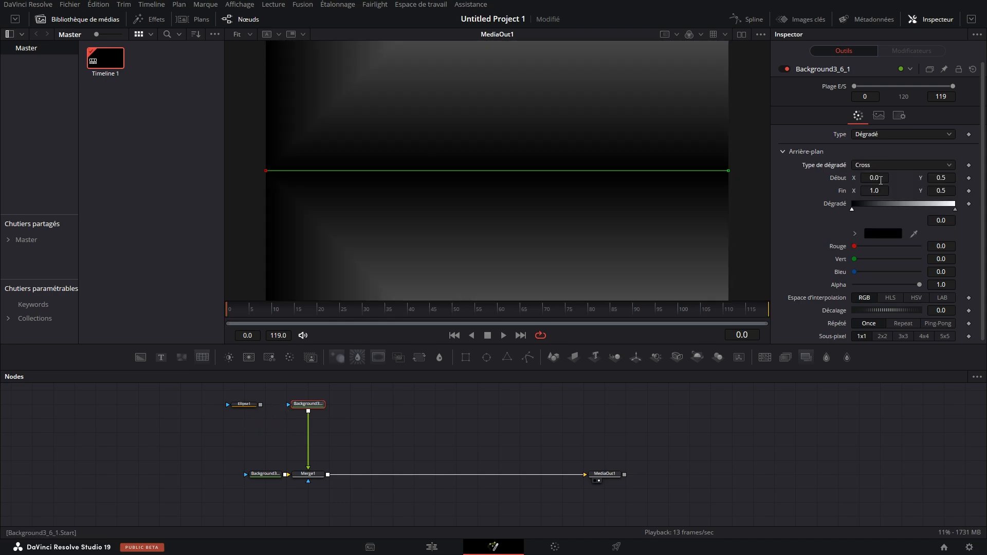
click(872, 169)
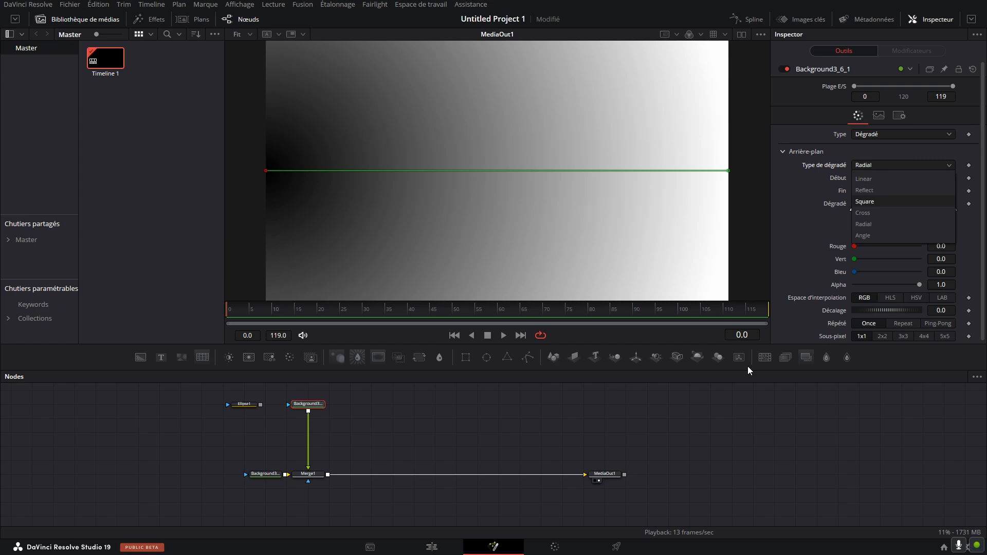
click(622, 428)
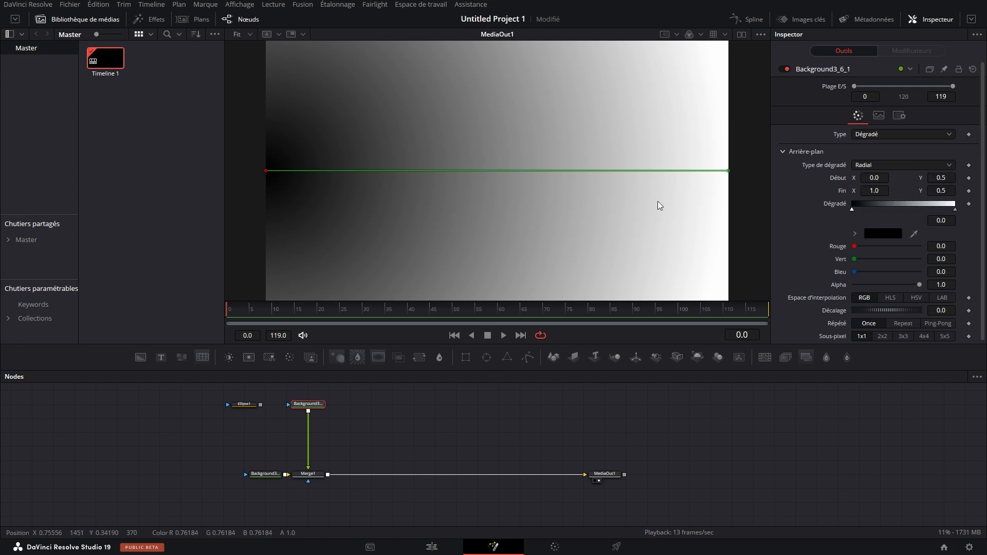
Reconnect the ellipse mask and place the radial gradient's start at about 0.457, 0.460 and its end at about 0.637, 0.599.
drag(266, 170, 463, 175)
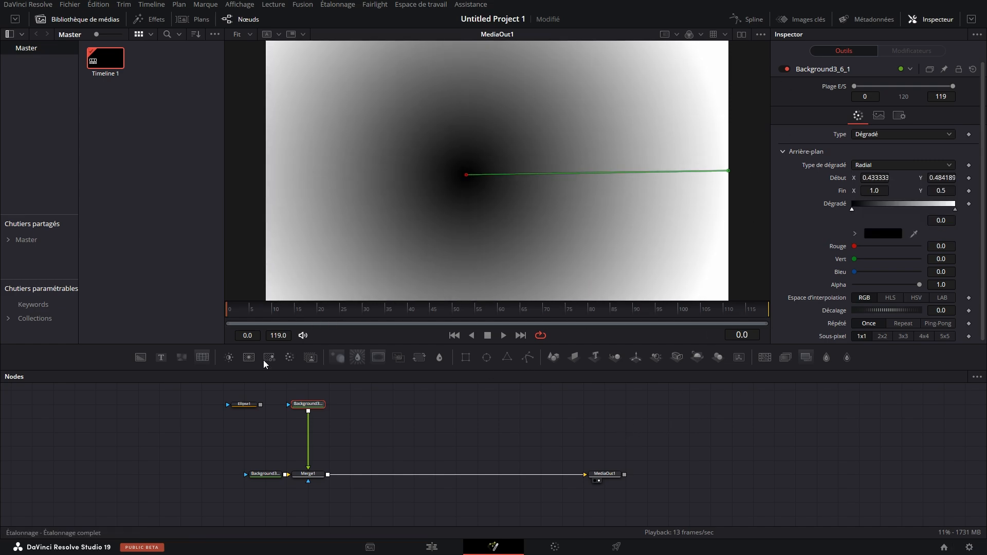
drag(260, 405, 309, 410)
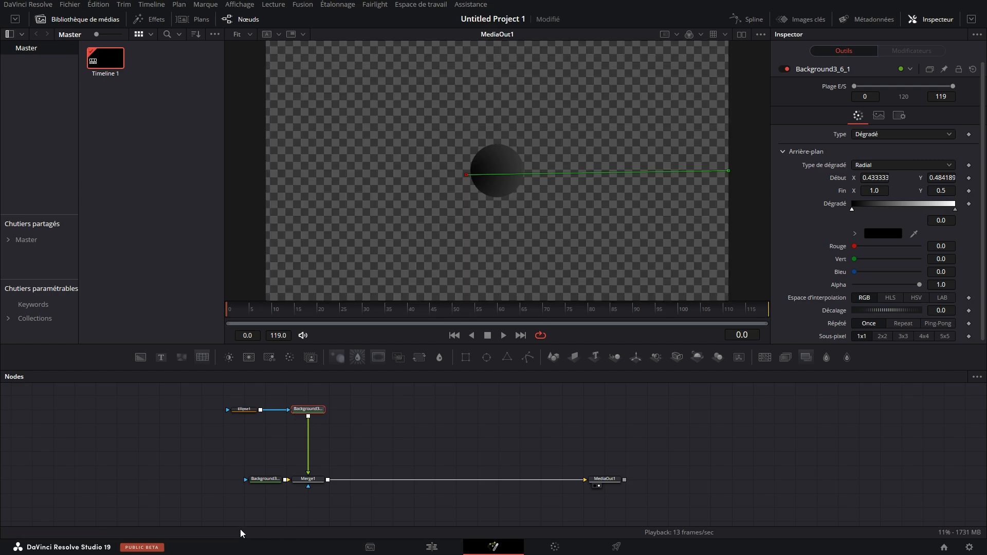
drag(466, 175, 477, 181)
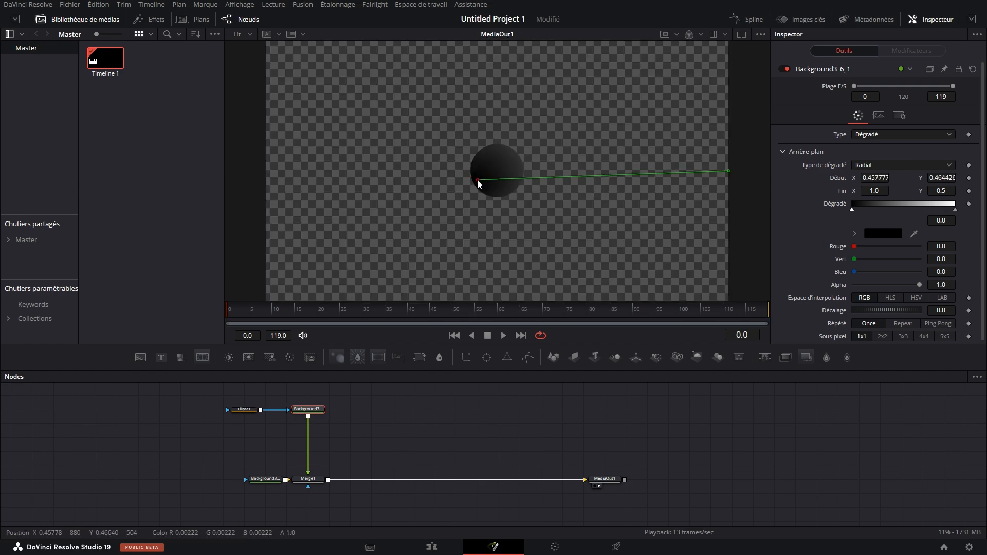
mouse_move(729, 170)
mouse_down()
mouse_move(546, 157)
mouse_move(560, 149)
mouse_up()
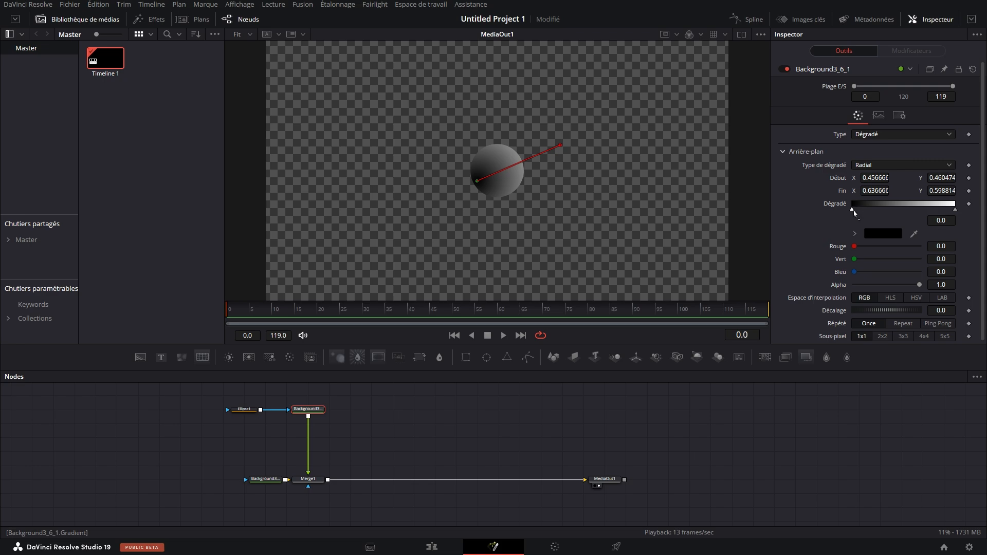
Colour the gradient from dark red #550000 at its start to pure red at its end.
click(883, 234)
click(363, 236)
click(609, 368)
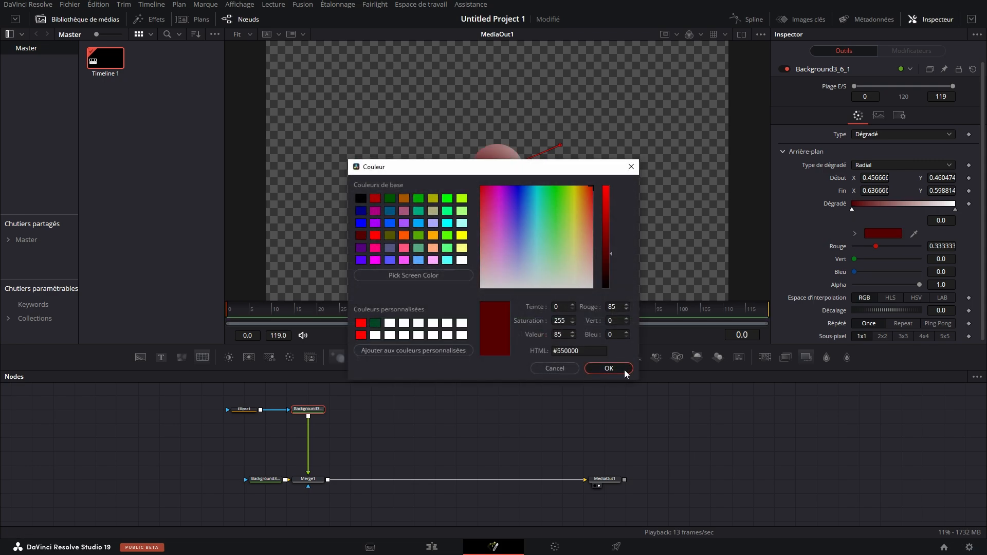
click(955, 210)
click(883, 234)
click(375, 199)
drag(448, 167, 302, 228)
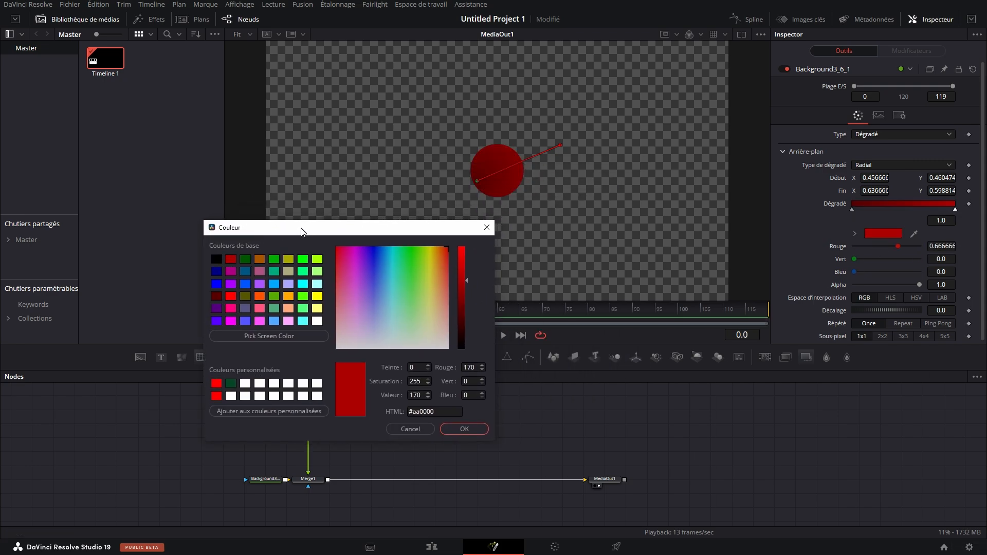
click(229, 296)
click(463, 430)
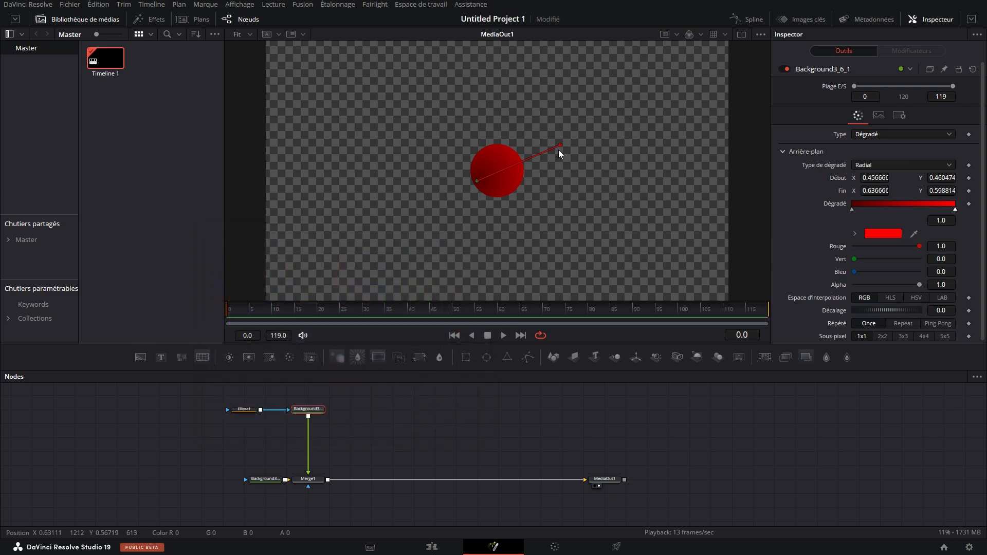
Tighten the radial gradient with its start at about 0.468, 0.449 and its end at about 0.572, 0.619.
drag(572, 140, 519, 152)
drag(480, 181, 482, 184)
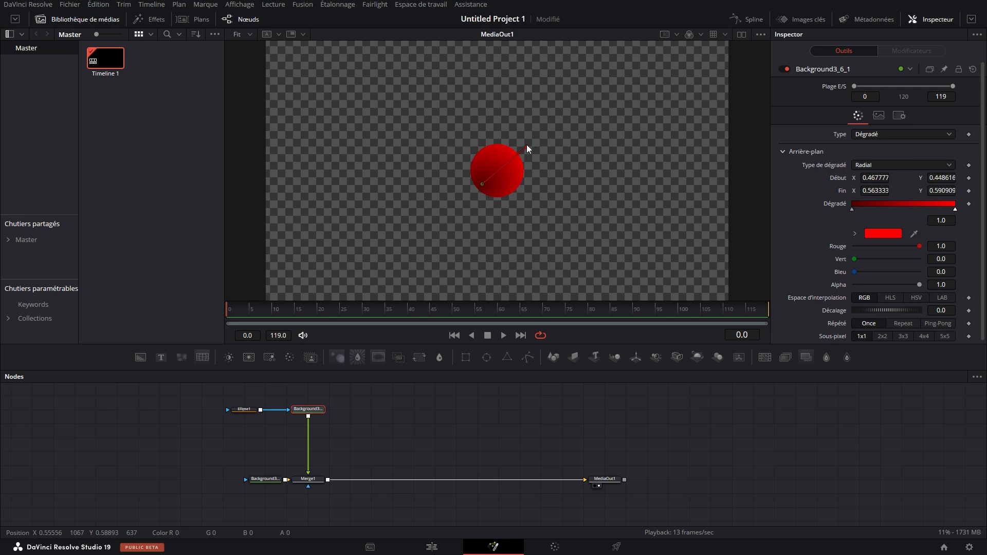
drag(528, 148, 532, 141)
click(529, 418)
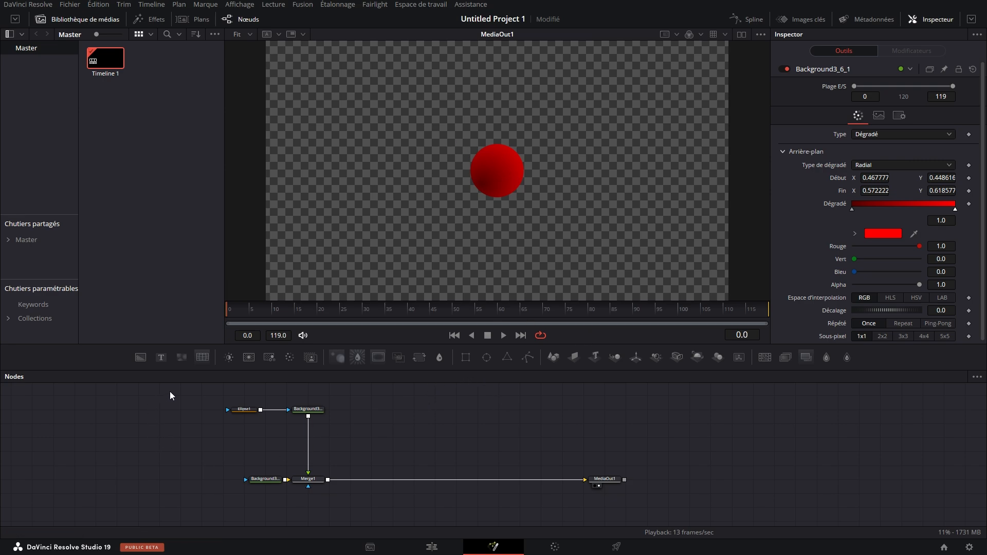
Merge a black Background masked by an instance of Ellipse1 over the ball, and mask that merge with the original Ellipse1.
drag(171, 392, 258, 412)
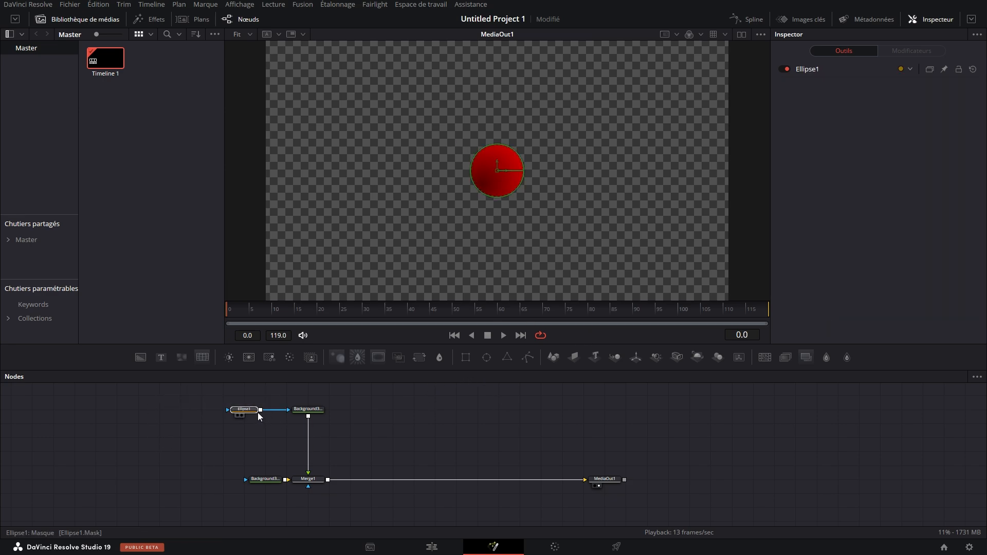
click(365, 405)
key(ctrl+shift+v)
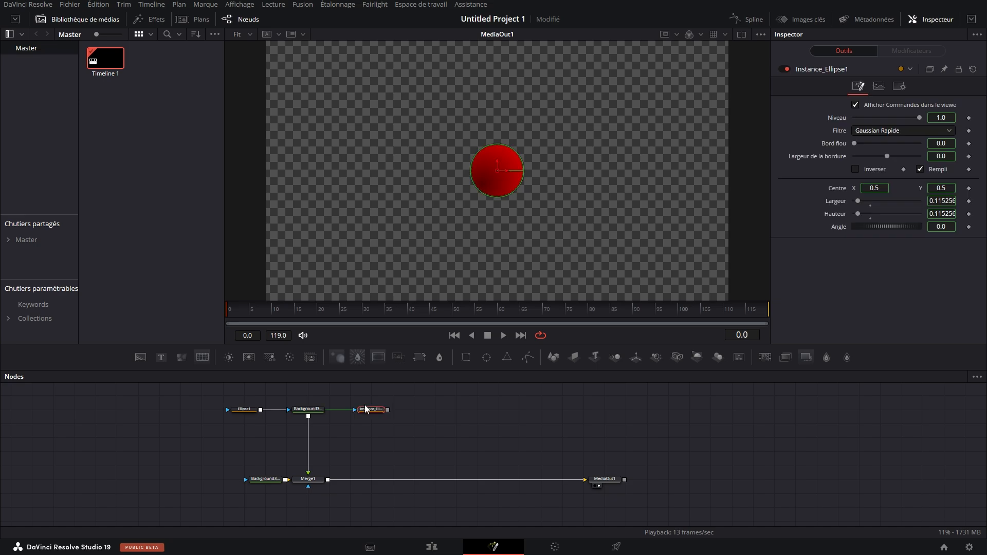
click(367, 417)
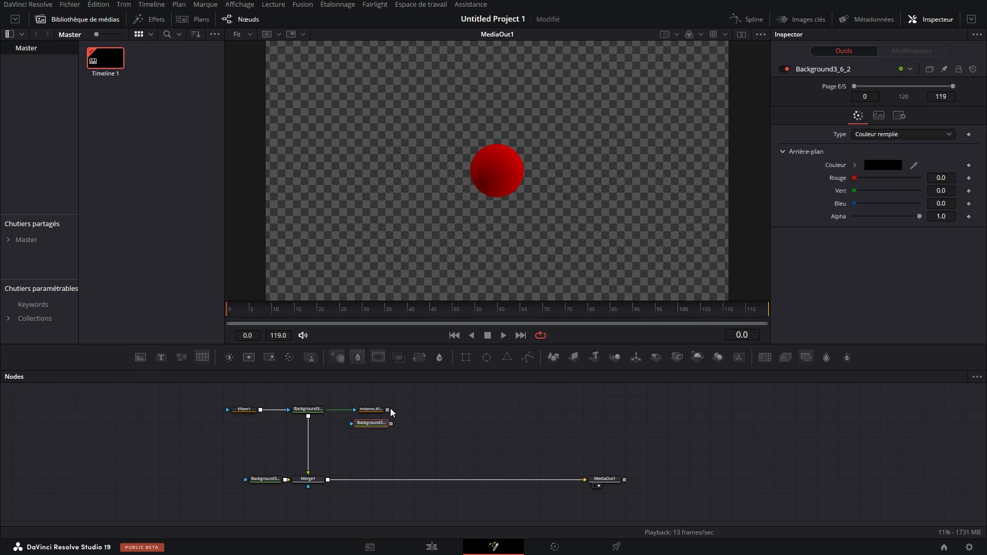
drag(391, 424, 328, 480)
drag(261, 410, 372, 479)
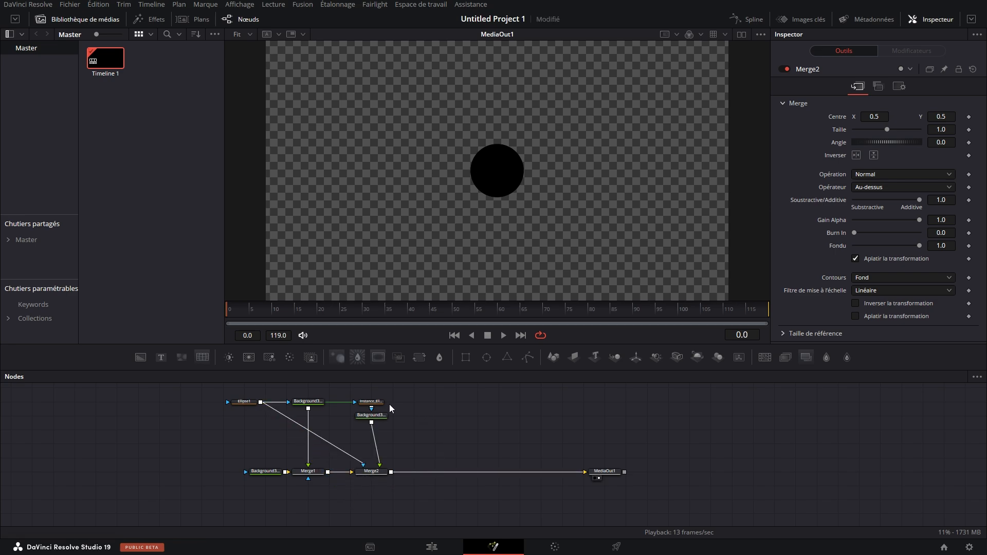
Deinstance the Bord flou parameter on the black Background's ellipse instance.
click(371, 402)
right_click(837, 144)
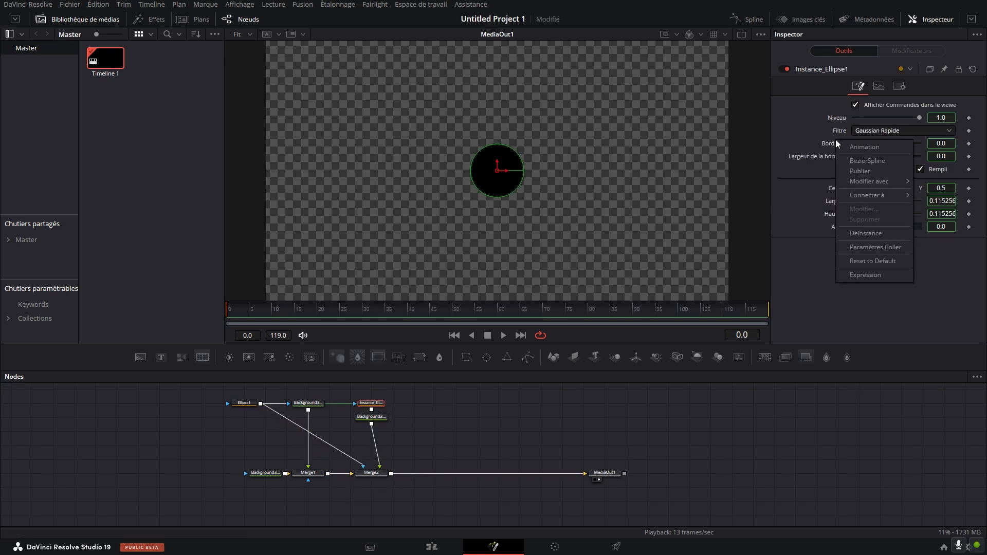
click(864, 233)
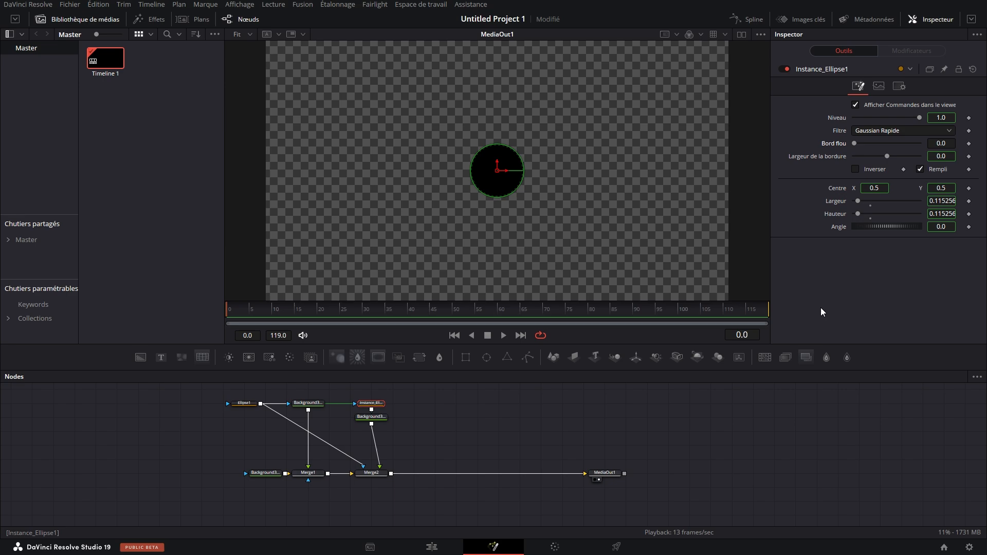
Shift the black circle downward through Merge2 and soften its ellipse instance with a Bord flou of about 0.098.
click(387, 476)
drag(498, 171, 498, 199)
click(380, 404)
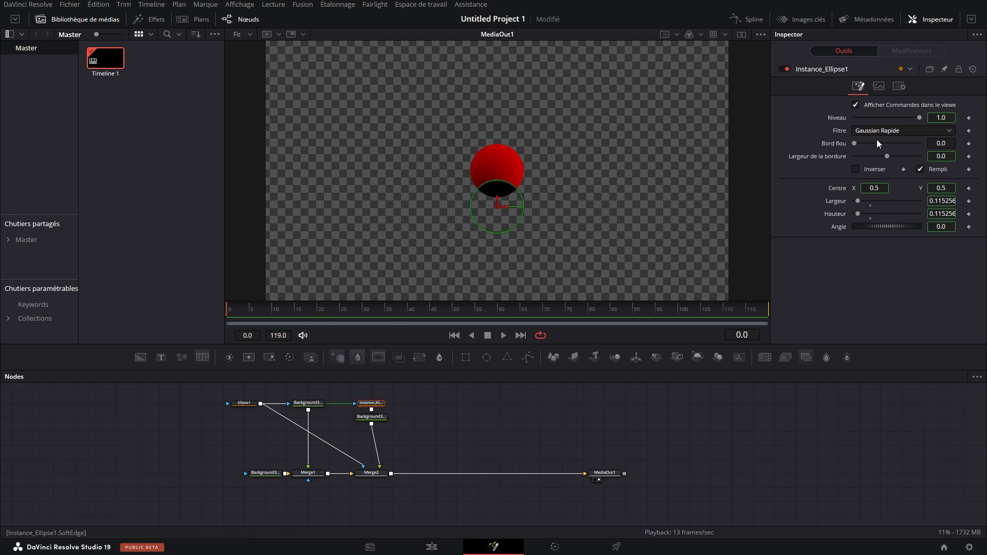
drag(879, 144, 872, 143)
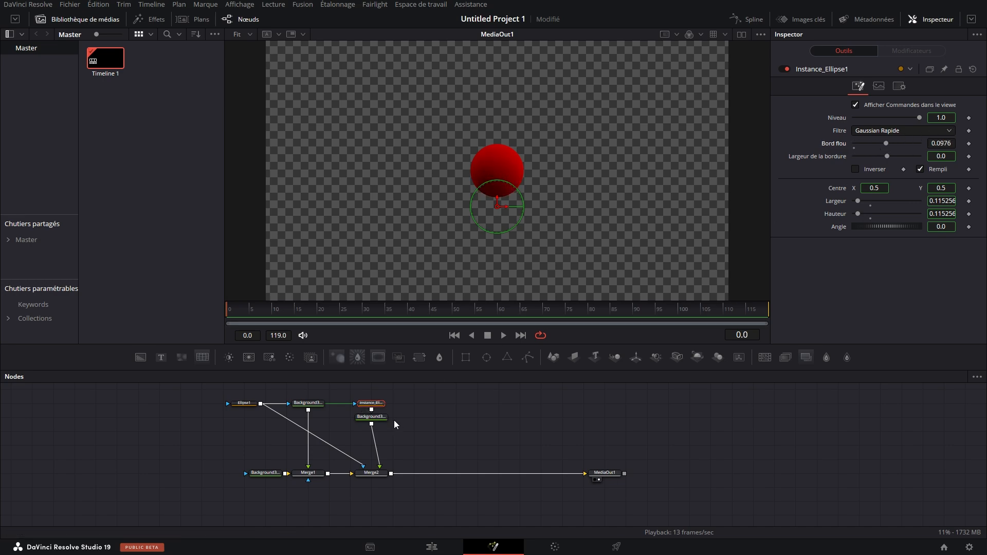
Reposition the soft black shadow by moving Merge2's centre to about X 0.479, Y 0.419.
click(371, 473)
mouse_move(499, 201)
mouse_down()
mouse_move(498, 185)
mouse_move(527, 193)
mouse_move(498, 188)
mouse_up()
click(677, 224)
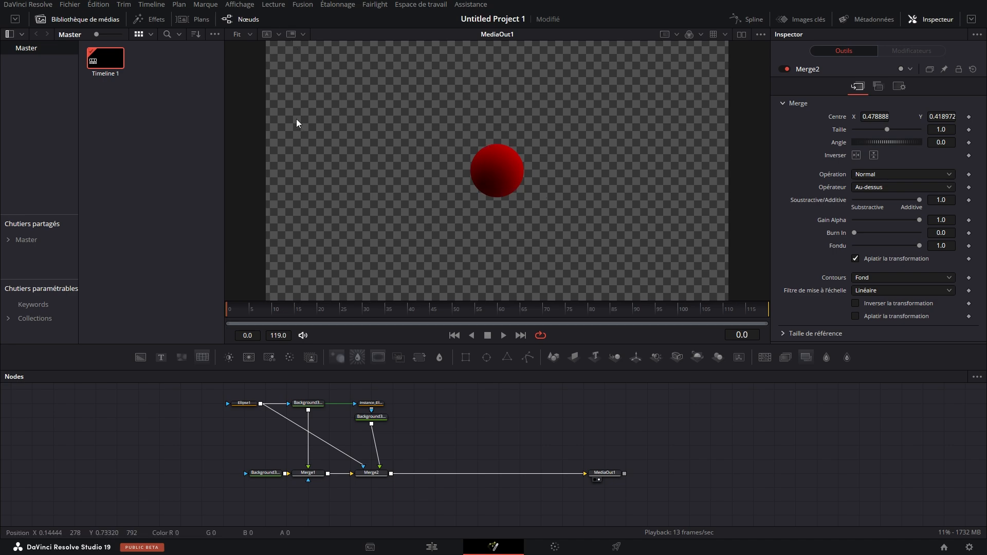
Merge a white Background masked by another instance of Ellipse1 over the ball, and mask Merge3 with the original Ellipse1.
click(244, 404)
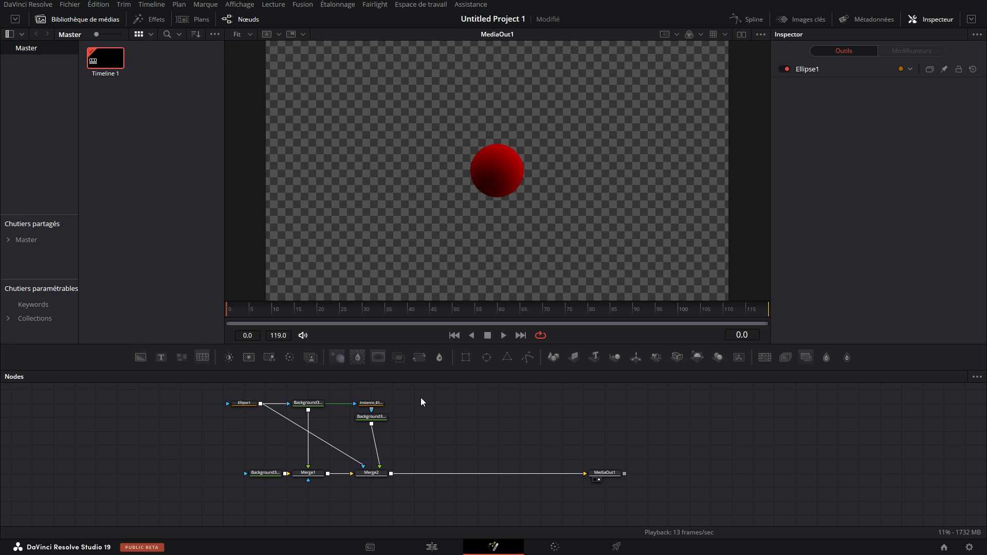
key(ctrl+shift+v)
drag(142, 364, 393, 474)
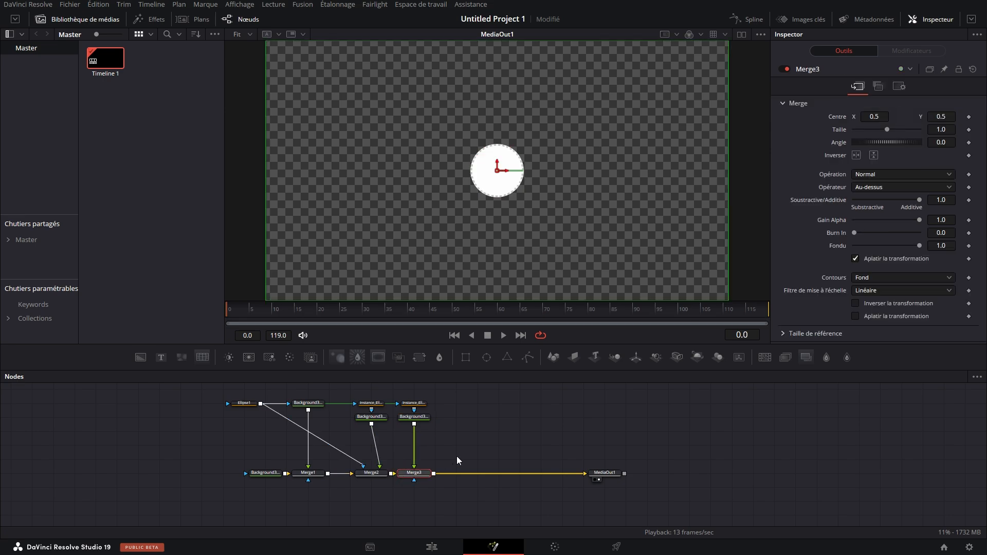
drag(260, 403, 414, 478)
click(458, 458)
Deinstance the Bord flou, Largeur de la bordure, Inverser and Rempli parameters on the white Background's ellipse instance.
click(421, 403)
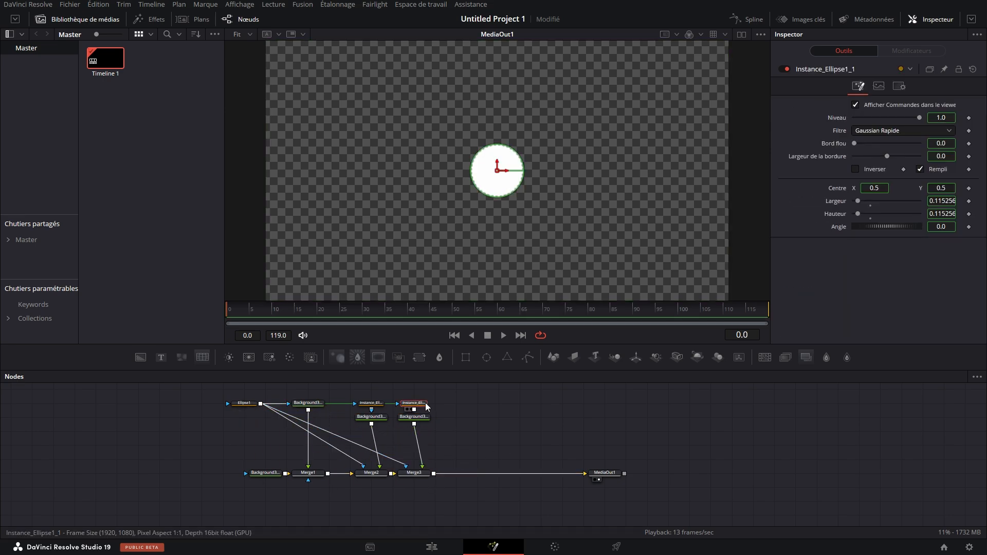
right_click(835, 144)
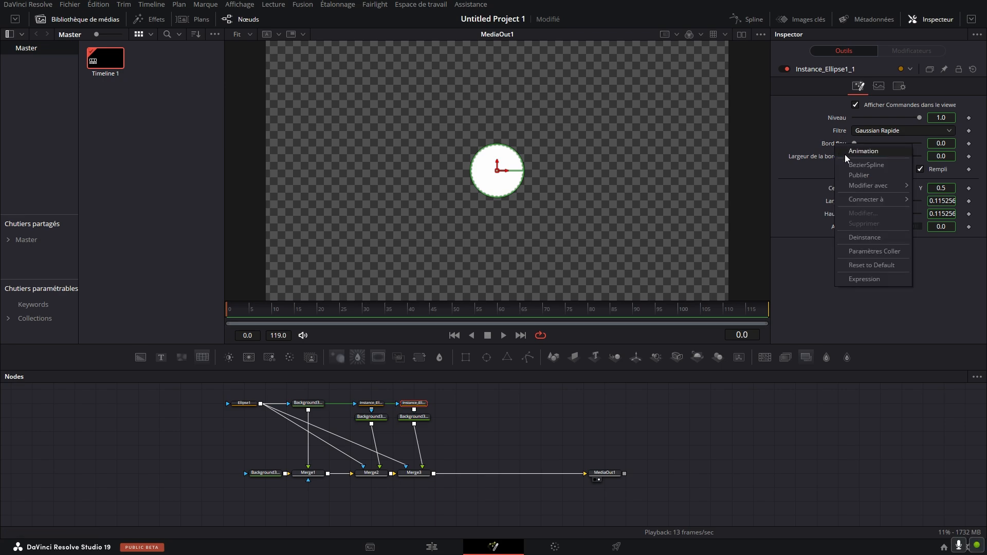
click(867, 236)
right_click(828, 157)
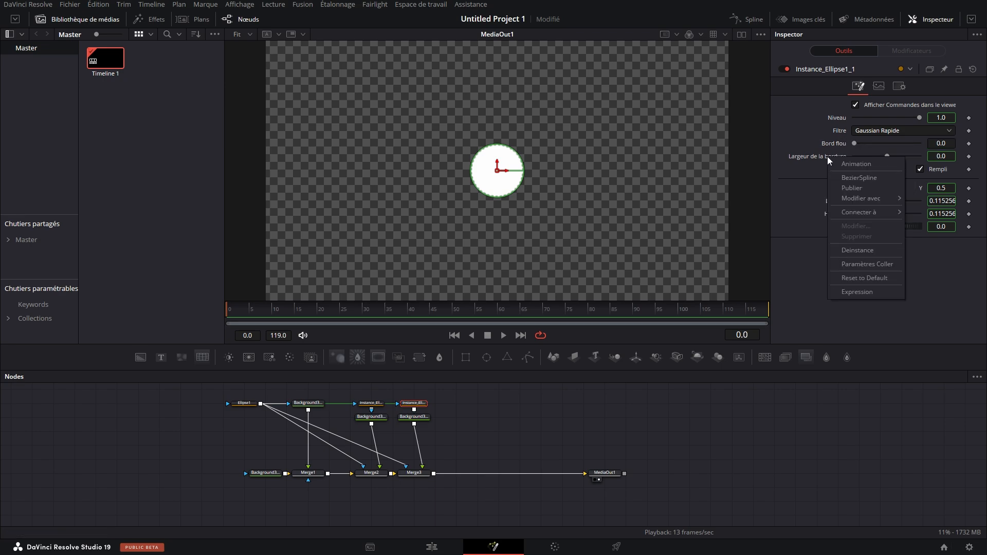
click(857, 249)
right_click(869, 171)
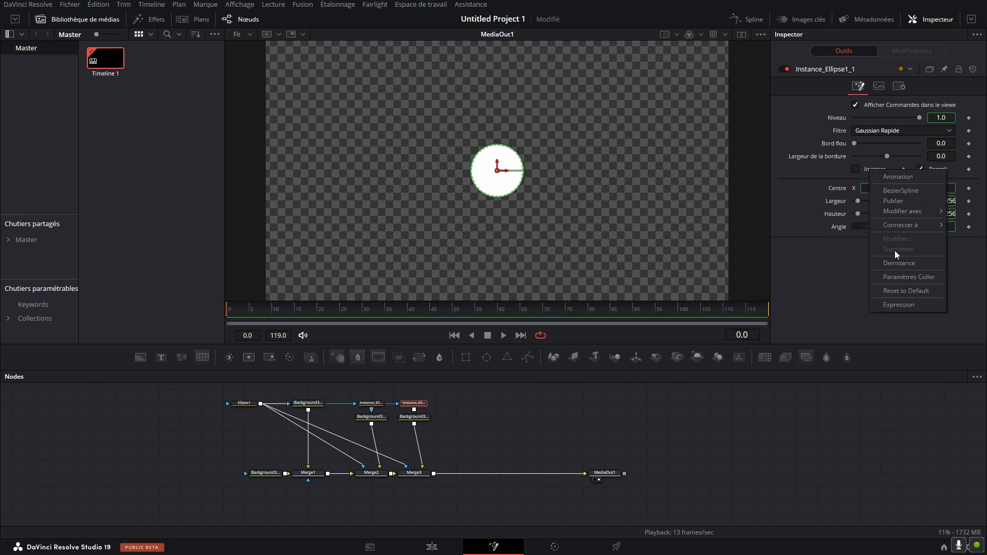
click(899, 262)
right_click(937, 168)
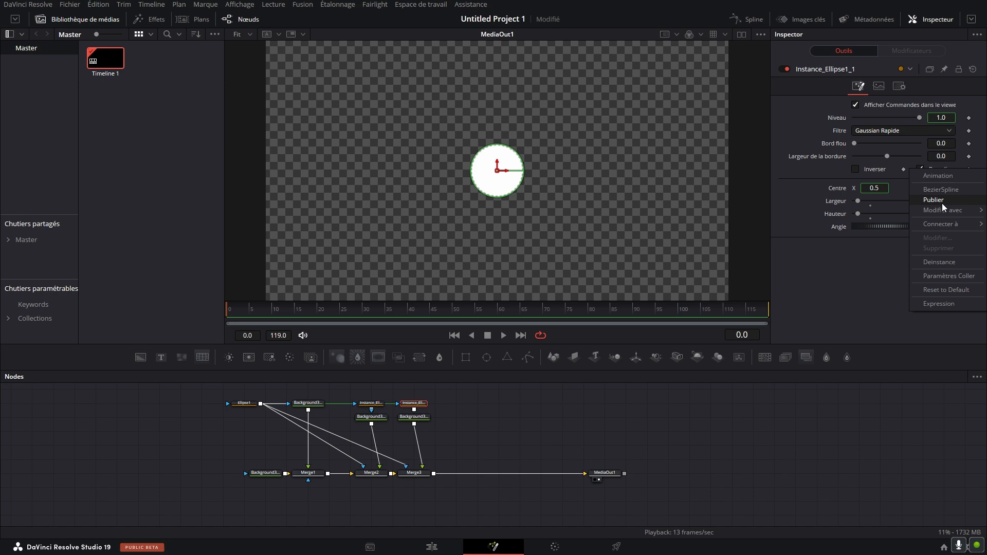
click(947, 258)
Invert the white Background's ellipse mask and give it a Bord flou of about 0.0189 and a Largeur de la bordure of about 0.0086.
click(856, 169)
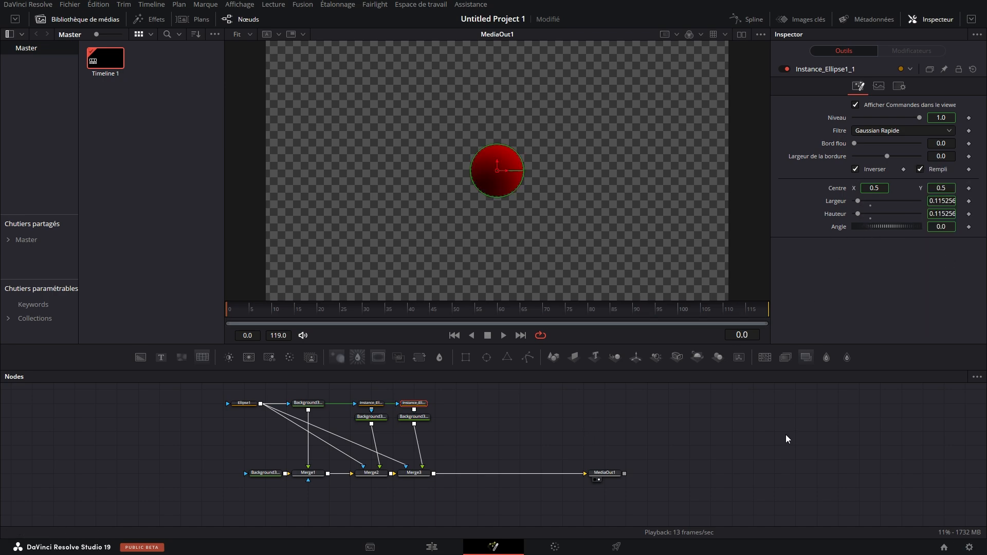
drag(939, 154, 936, 153)
drag(854, 144, 860, 143)
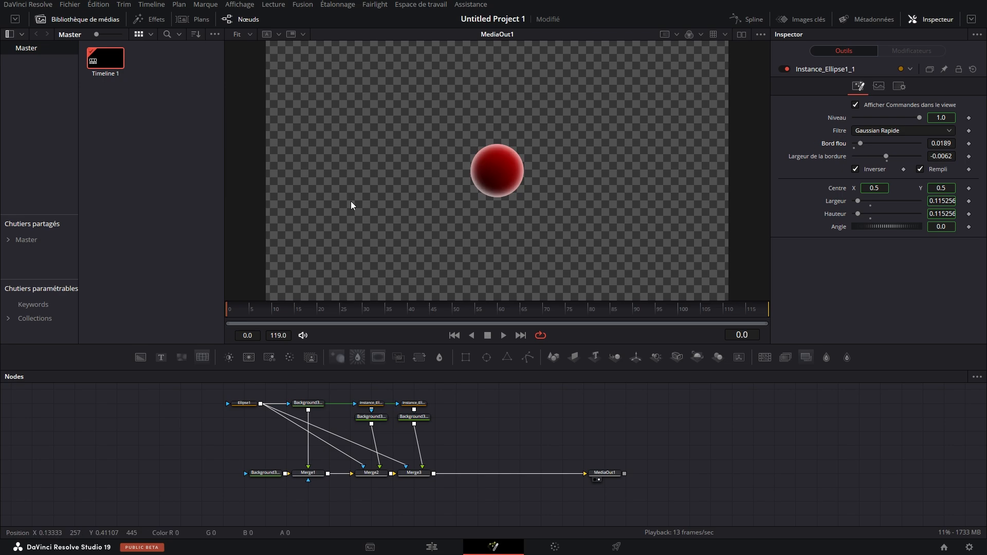
drag(941, 157, 942, 156)
scroll(510, 179, up, 2)
scroll(553, 172, down, 4)
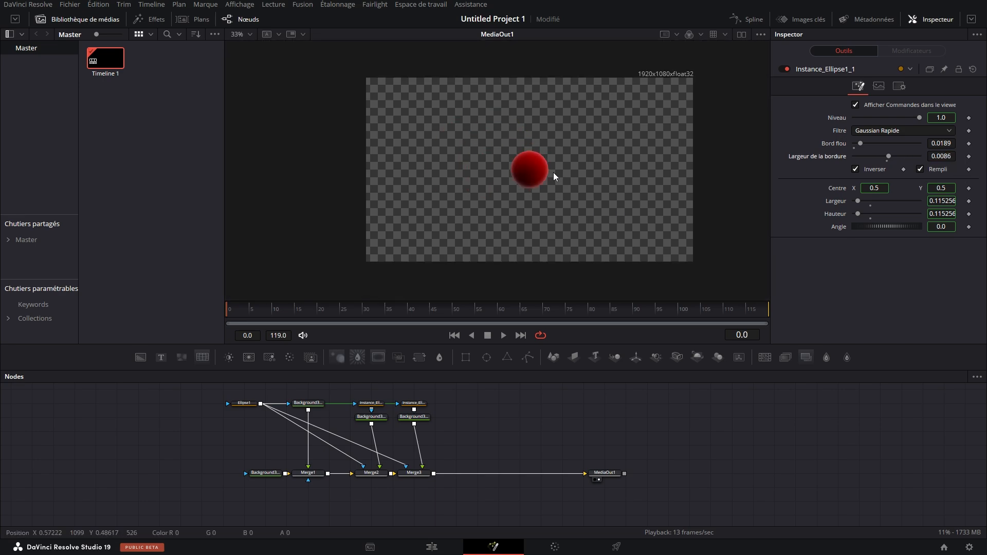
scroll(553, 171, up, 1)
Insert a Soft Glow node after Merge3 and place it beside MediaOut1, leaving a gap in the node chain.
click(414, 472)
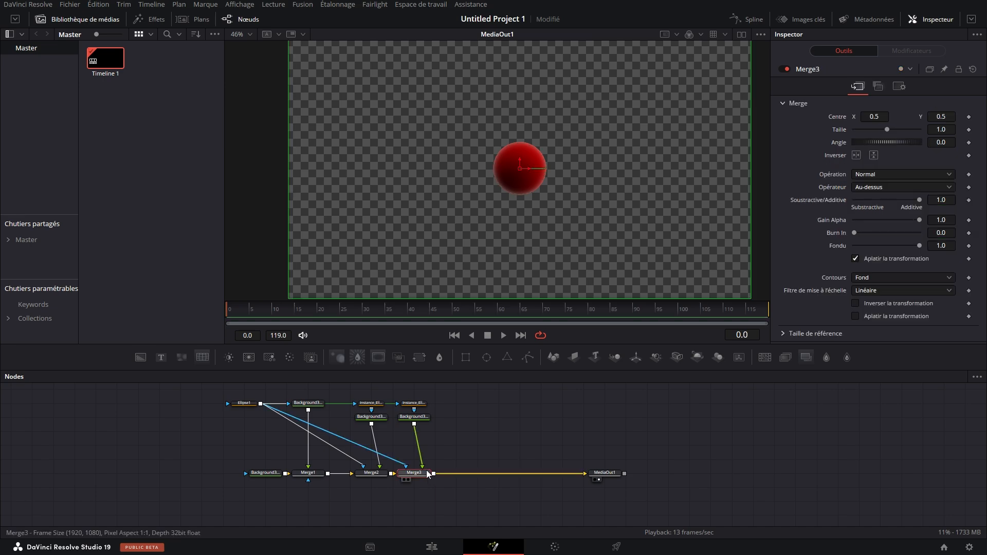
click(827, 358)
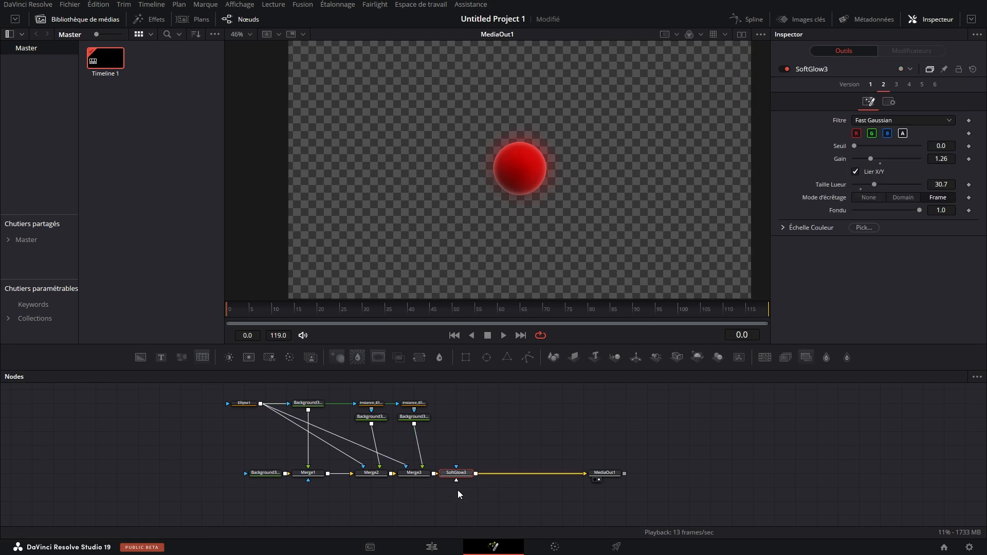
drag(471, 473, 556, 473)
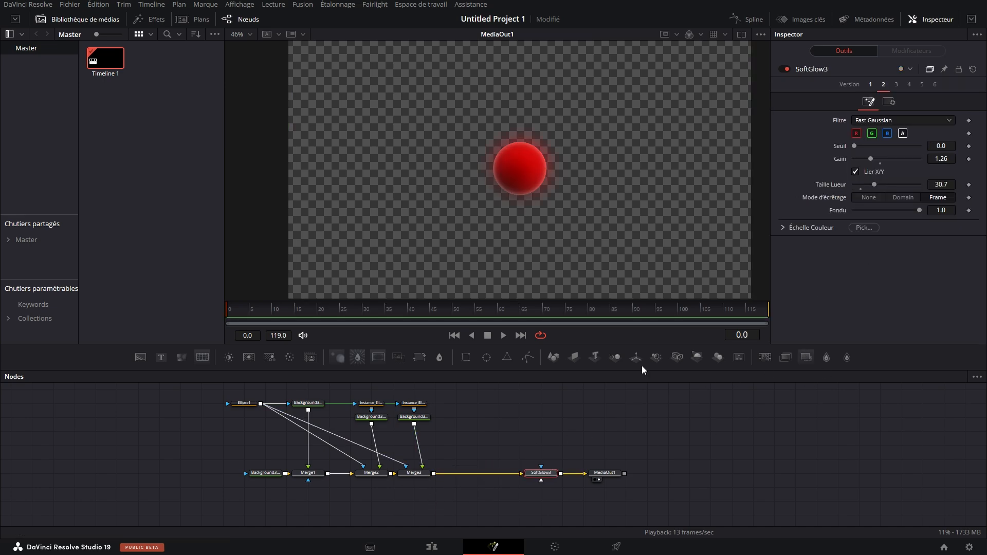
drag(544, 474, 567, 474)
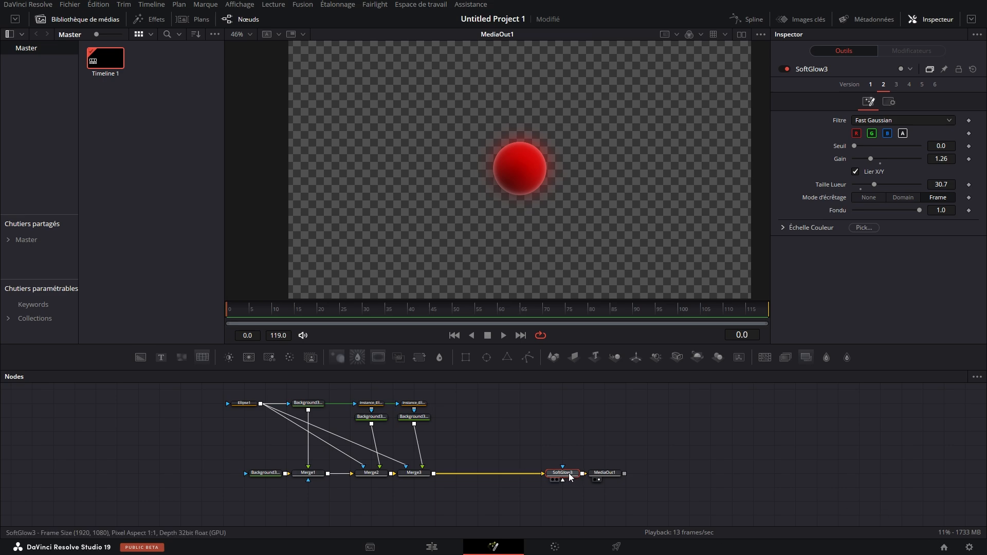
drag(660, 479, 584, 479)
click(527, 421)
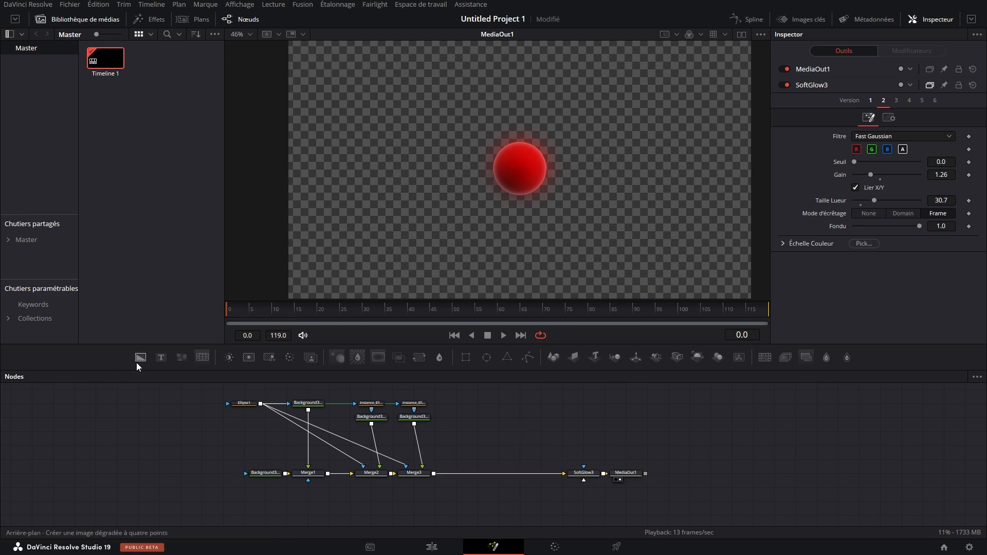
Add a white Background masked by a new ellipse and merge it over Merge3's output ahead of the glow.
click(461, 396)
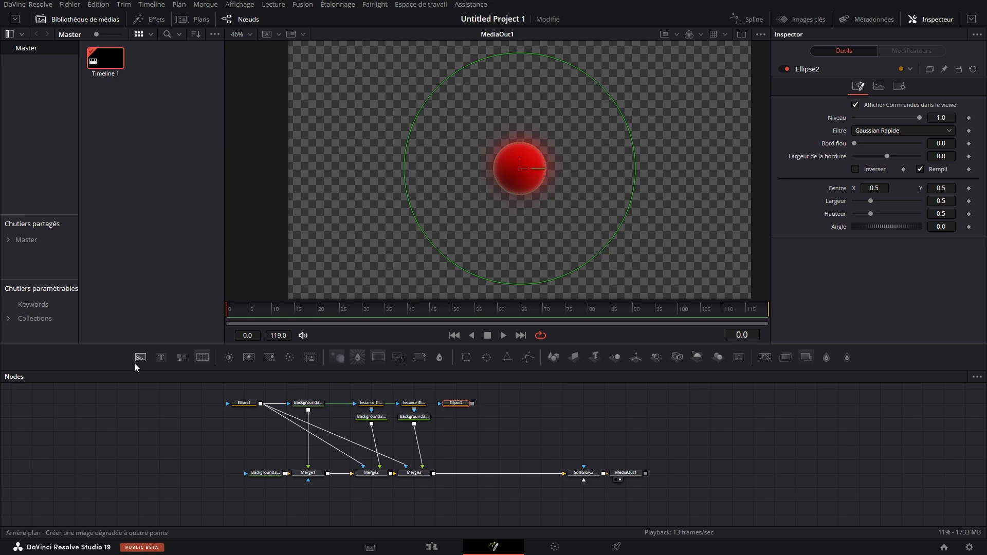
click(455, 418)
click(883, 166)
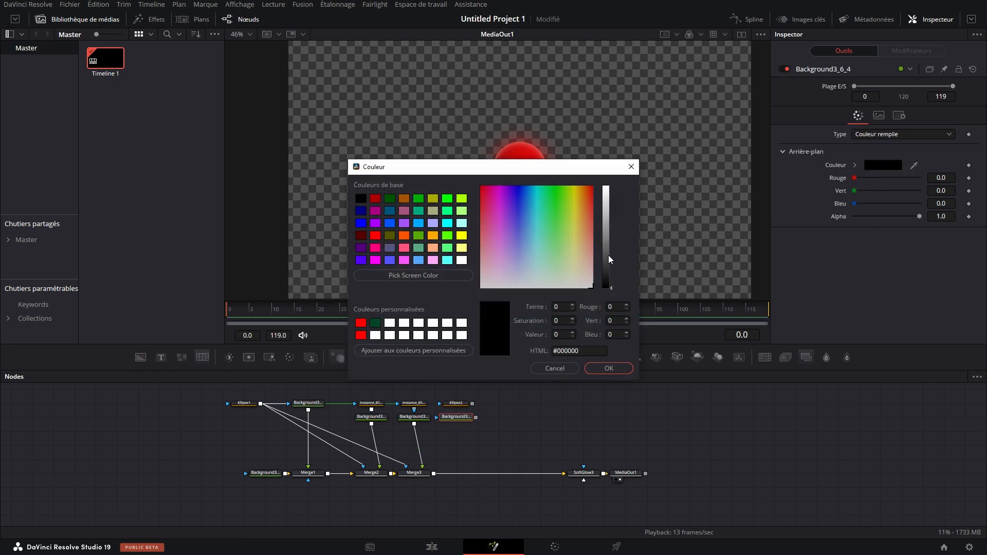
drag(609, 256, 609, 186)
click(609, 368)
drag(472, 404, 433, 474)
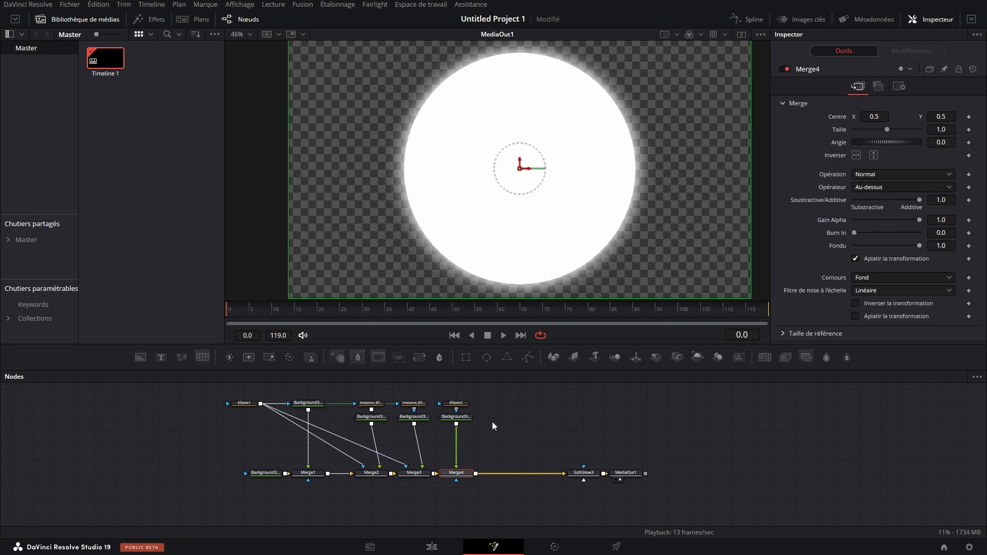
Shrink Ellipse2 to about 0.033 by 0.011, soften it with a Bord flou of about 0.0189, and centre it near X 0.477, Y 0.541.
click(457, 404)
drag(535, 59, 569, 167)
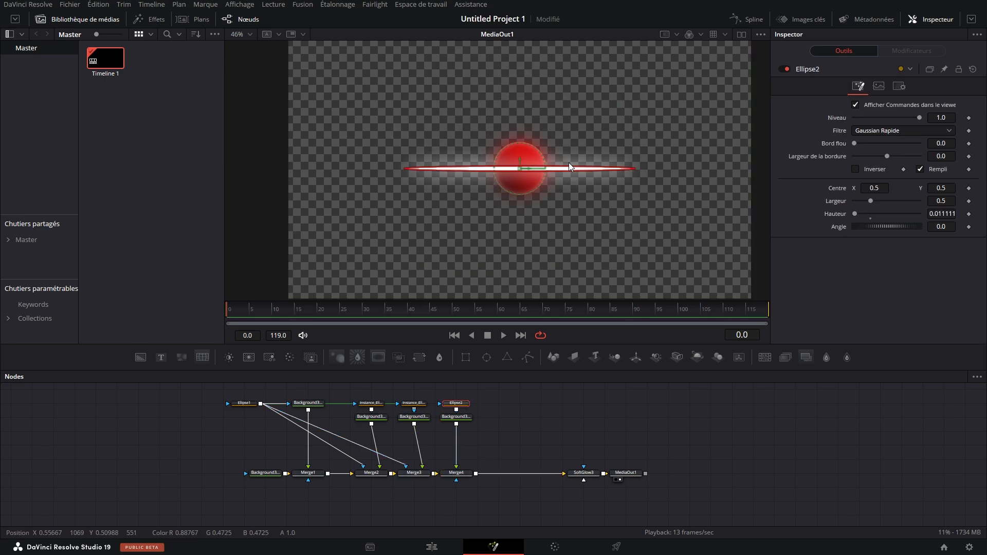
drag(636, 167, 493, 150)
scroll(526, 161, up, 1)
drag(854, 144, 868, 143)
drag(500, 154, 505, 157)
click(669, 430)
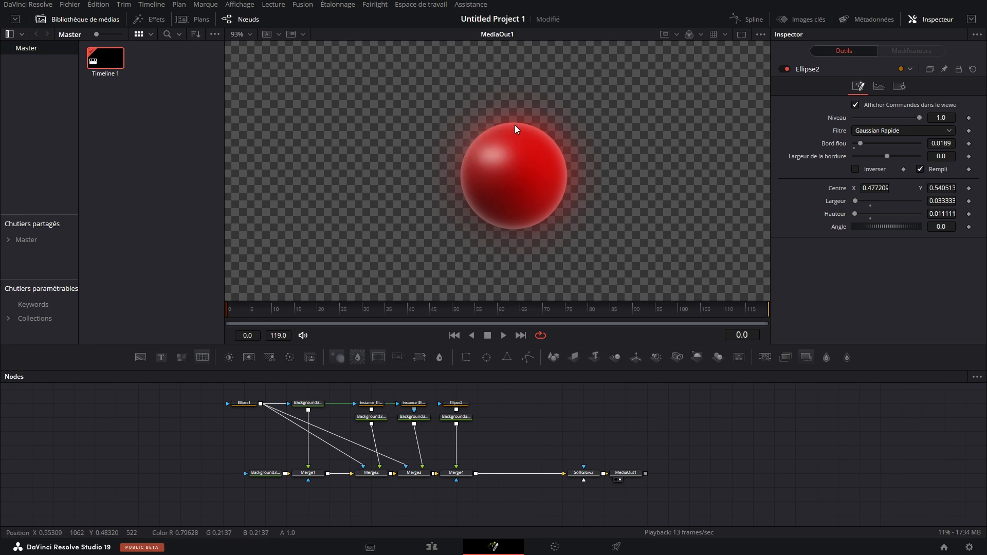
Try various basic colours on the highlight's Background, including dark red, violet-blue, olive and pale cyan, and settle on white.
click(457, 417)
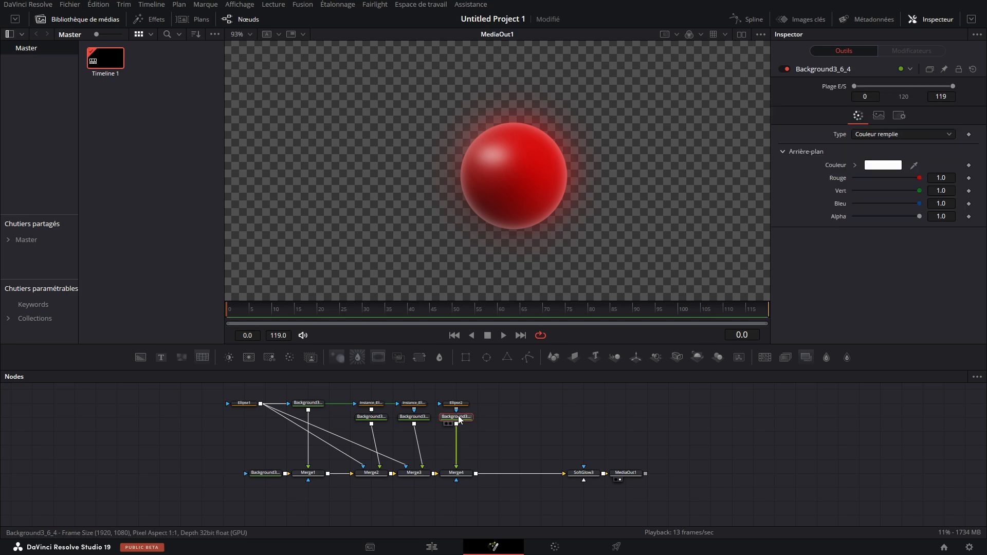
drag(509, 169, 721, 319)
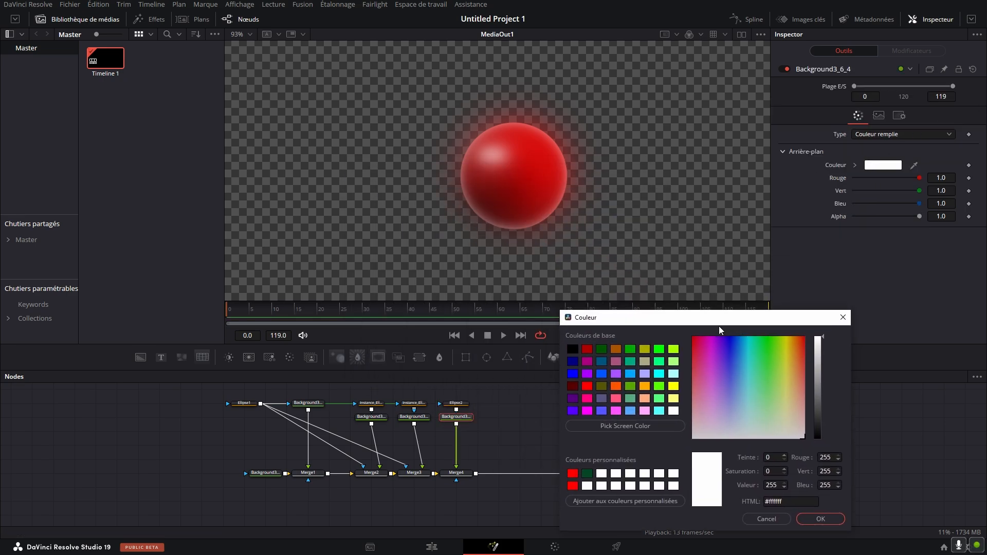
click(645, 349)
click(617, 362)
click(616, 349)
click(573, 386)
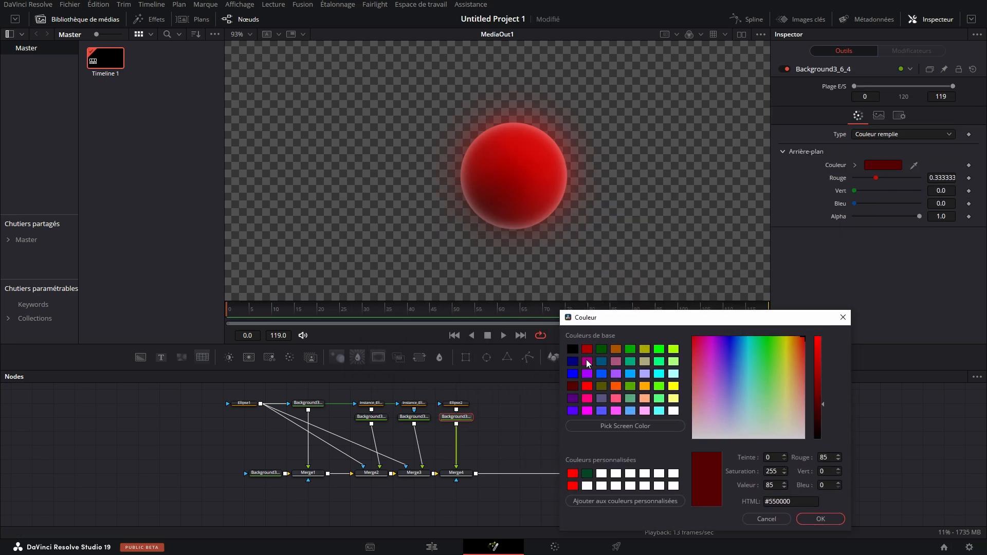
click(587, 349)
click(588, 386)
click(573, 386)
click(602, 411)
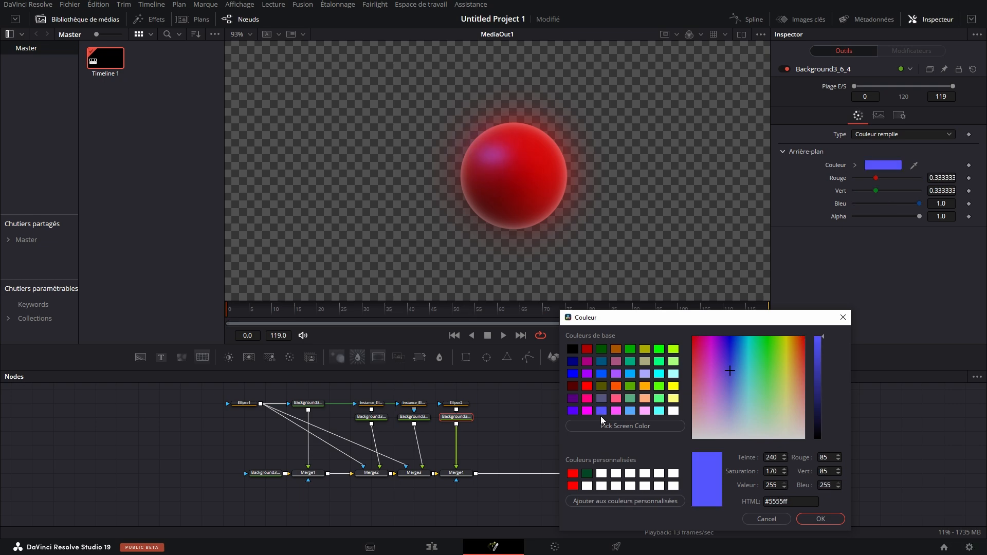
click(616, 411)
click(616, 374)
click(631, 361)
click(645, 350)
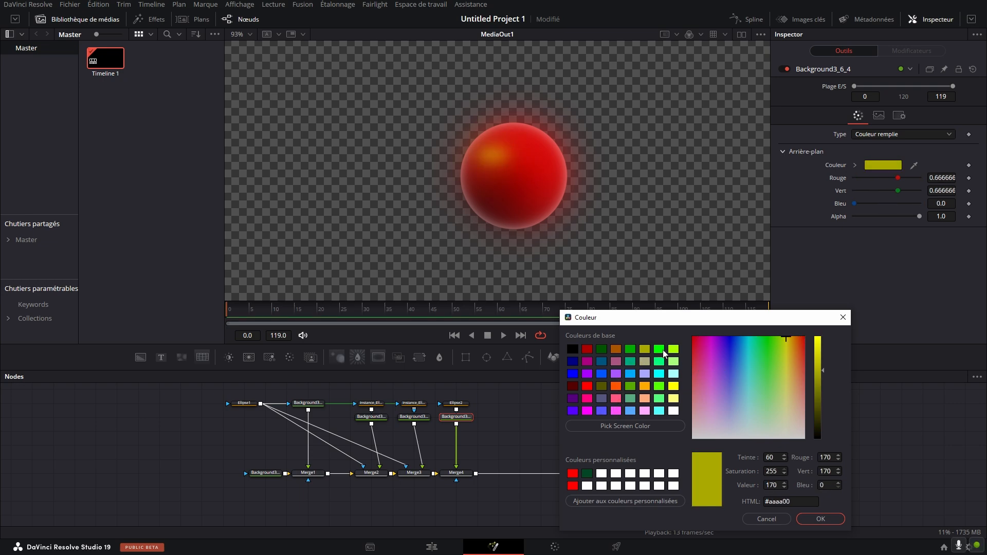
click(659, 349)
click(674, 374)
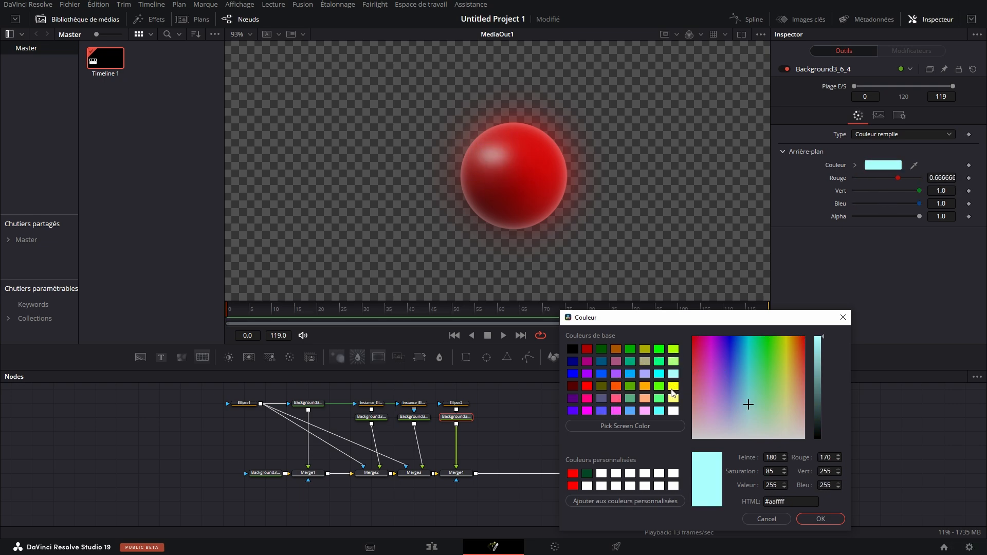
click(674, 411)
click(821, 519)
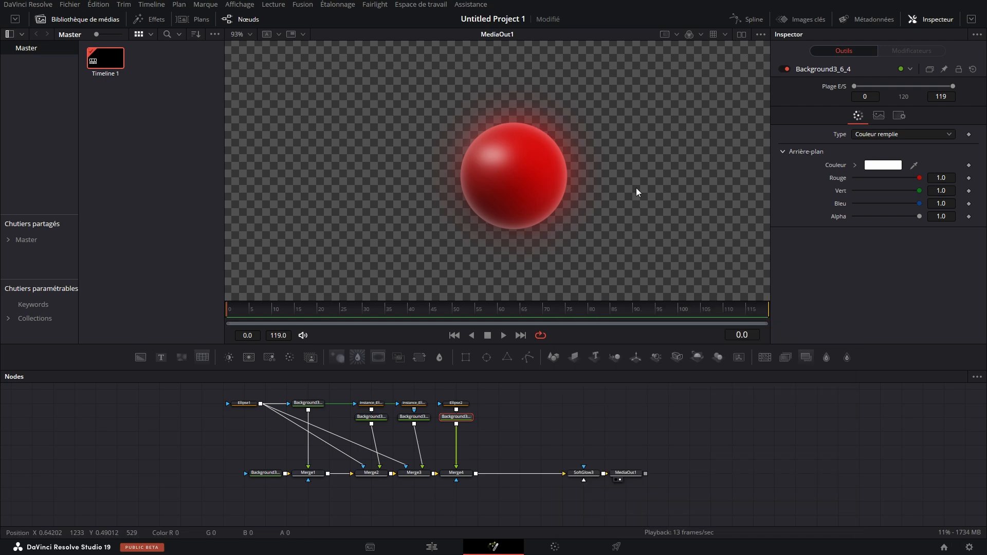
Insert an Ombre portée drop shadow and a Film Grain node after Merge4, with the grain ahead of the shadow.
click(456, 473)
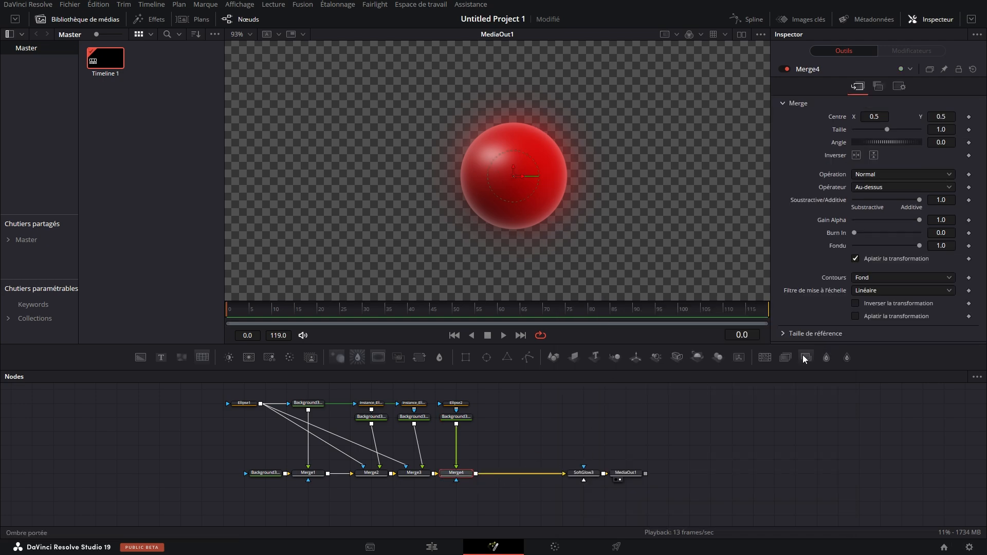
click(805, 357)
click(456, 473)
click(765, 358)
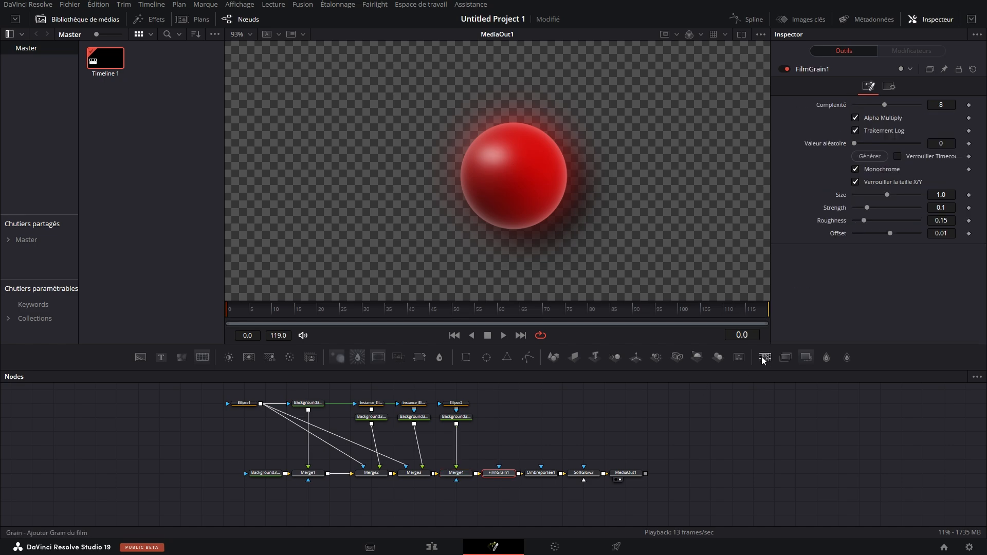
Set the film grain's Size to about 0.31 and its Strength to about 0.1024.
scroll(561, 140, down, 2)
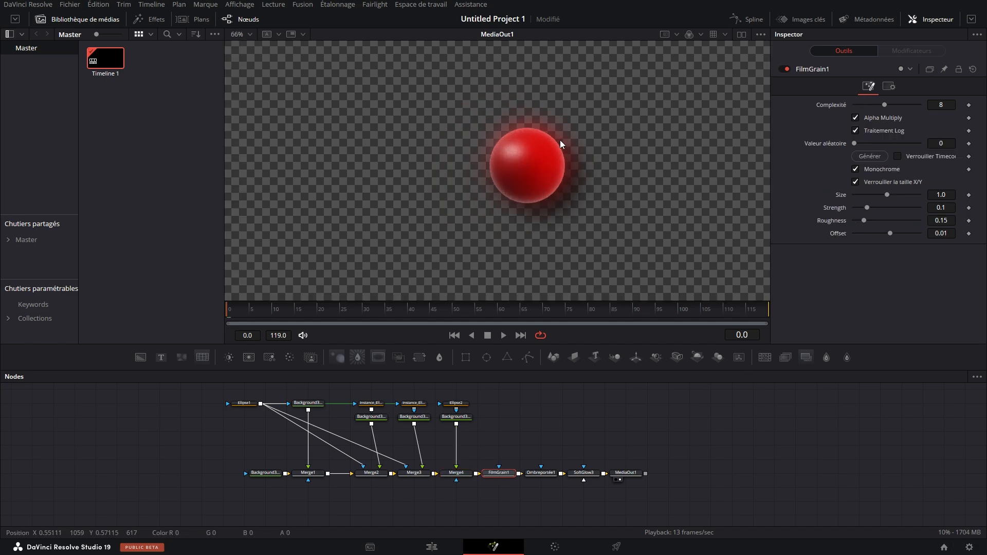
mouse_move(868, 206)
mouse_down()
mouse_move(856, 200)
mouse_move(876, 194)
mouse_move(864, 194)
mouse_move(873, 208)
mouse_move(867, 199)
mouse_up()
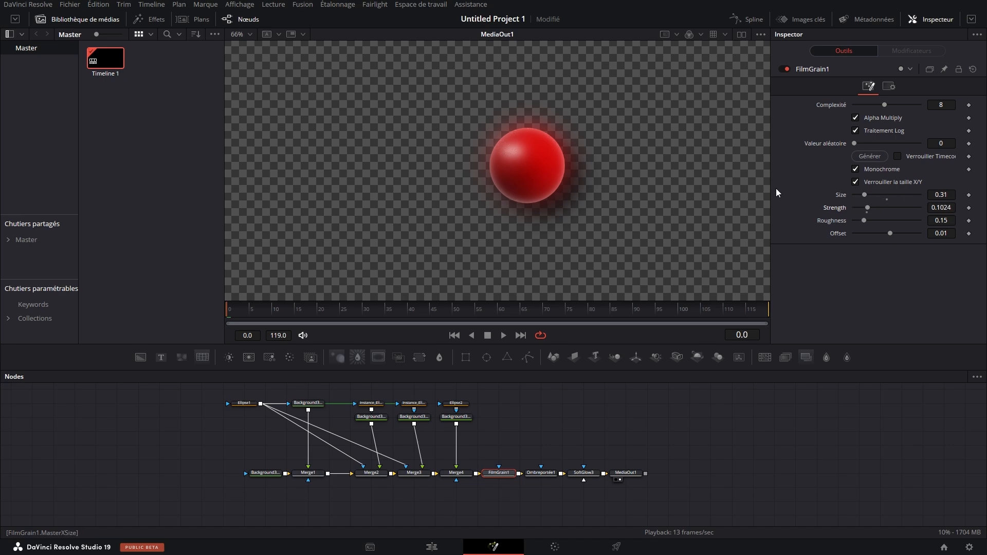
scroll(520, 179, down, 2)
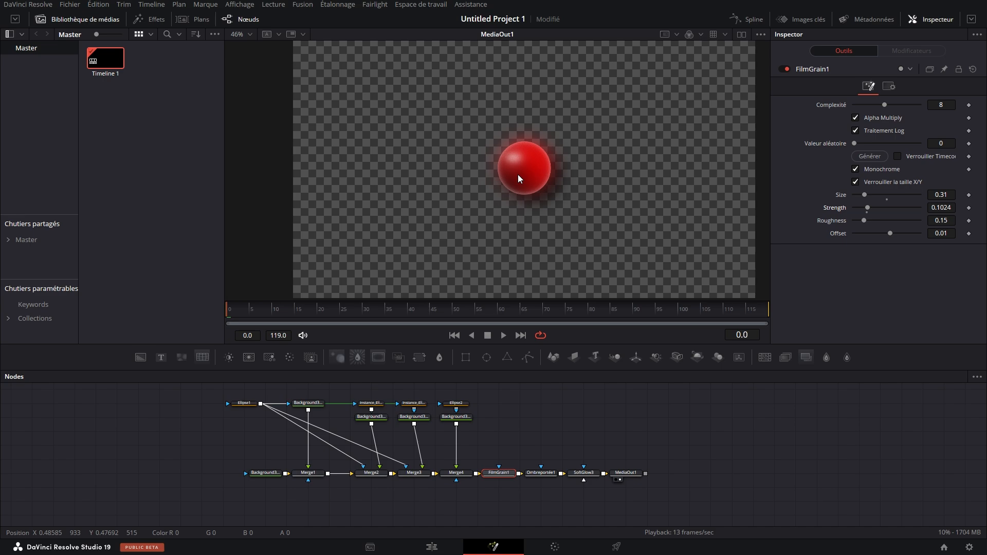